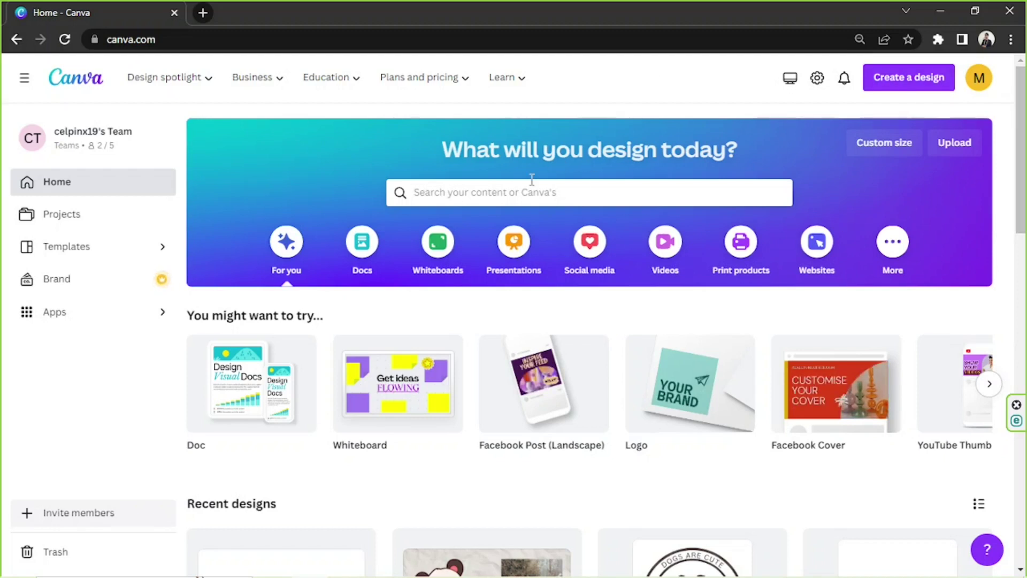
# Search templates for 'packaging', show all results, and browse the template grid
pyautogui.write('packaging')
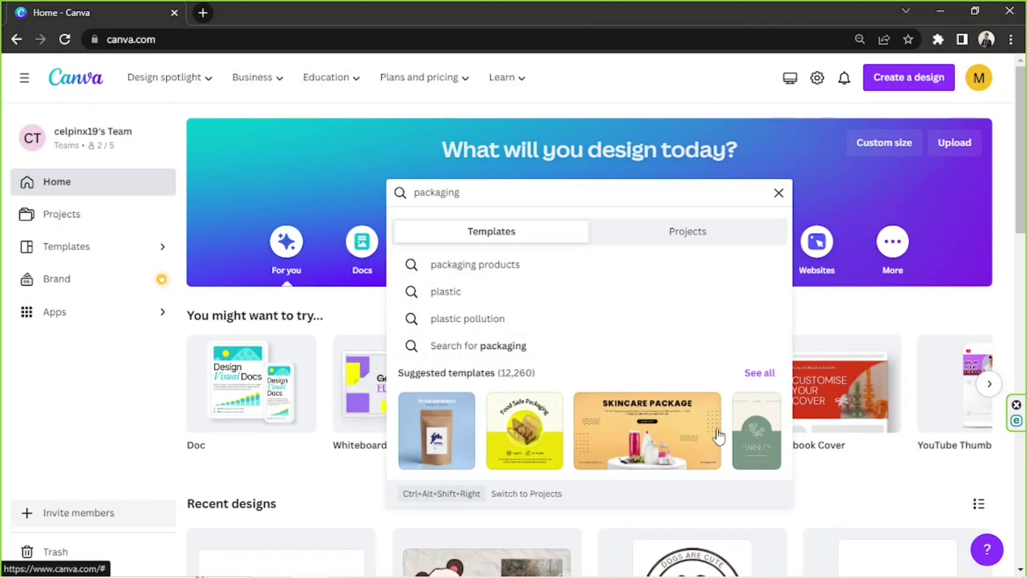
pyautogui.click(757, 375)
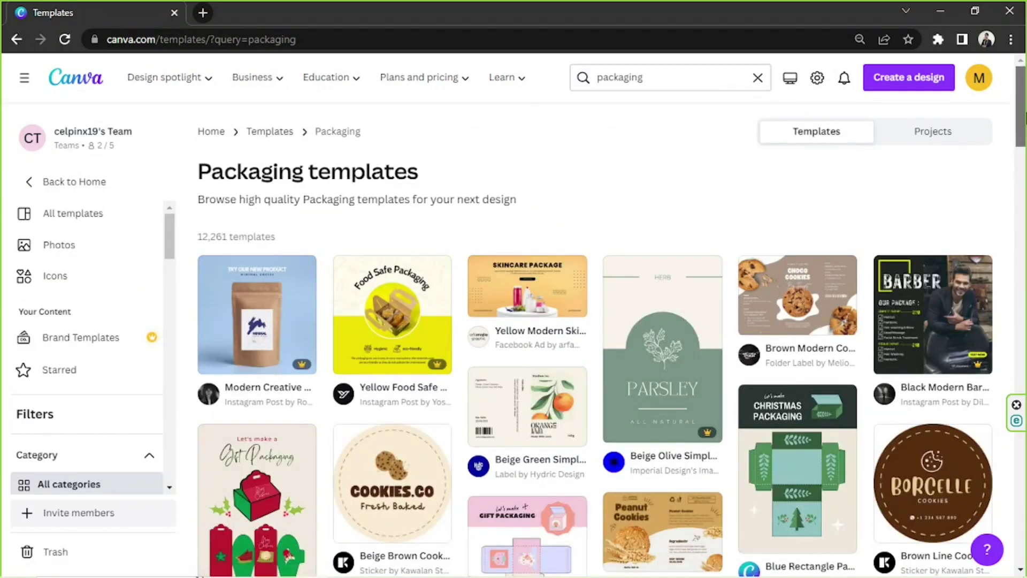
pyautogui.scroll(-2, 1013, 139)
pyautogui.scroll(-2, 992, 155)
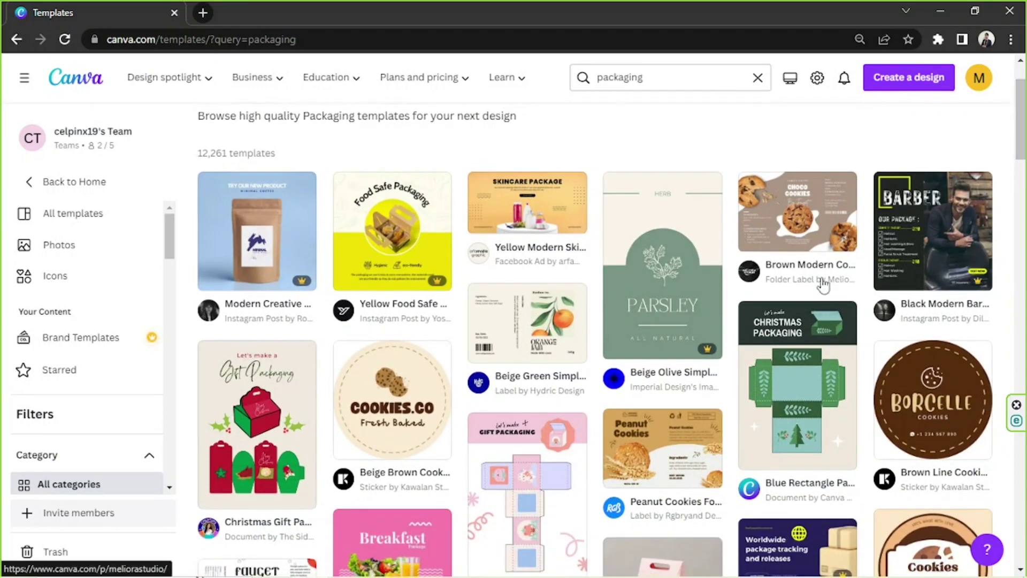
pyautogui.scroll(-7, 823, 285)
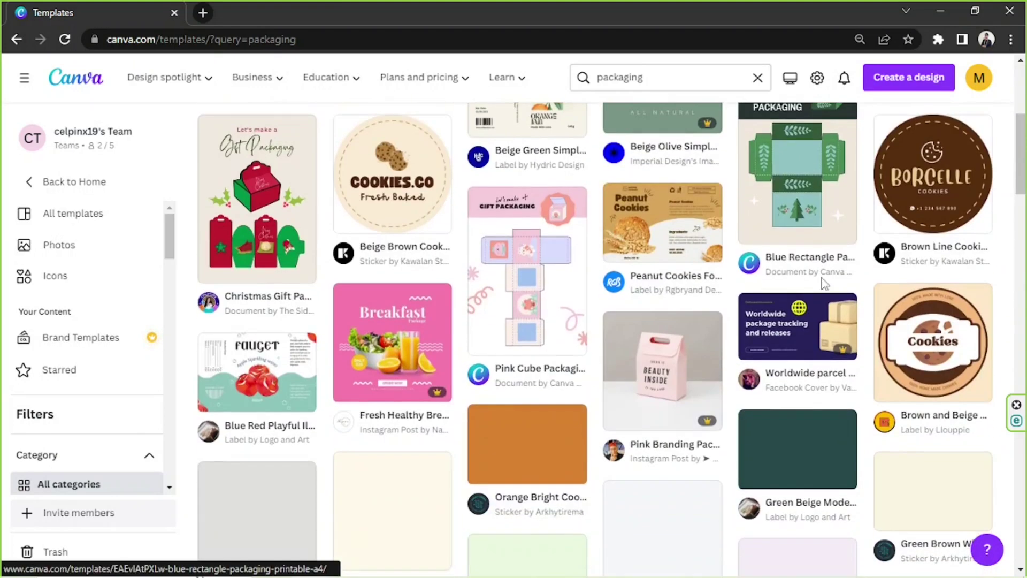
pyautogui.scroll(-3, 822, 285)
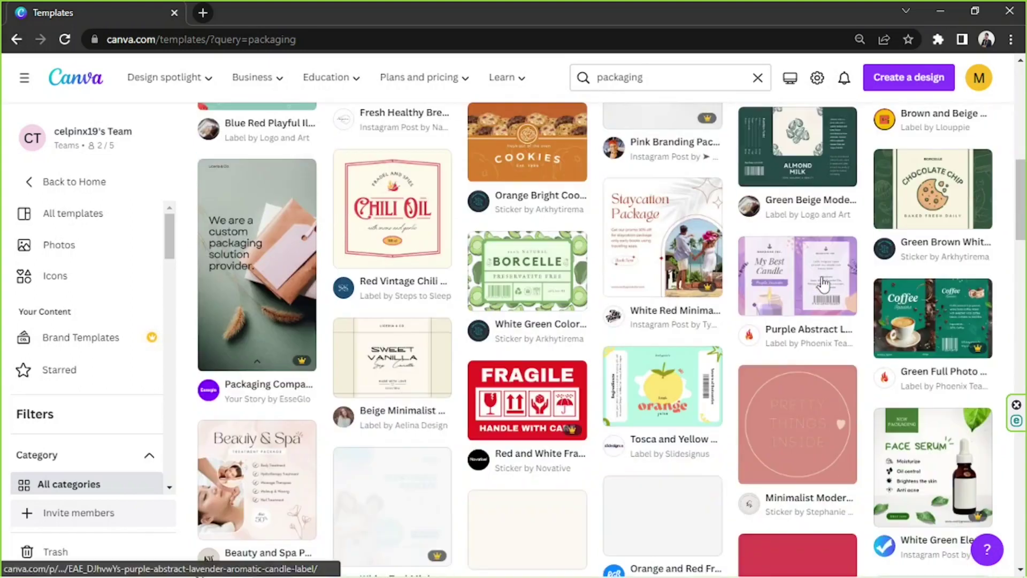
pyautogui.scroll(-3, 822, 285)
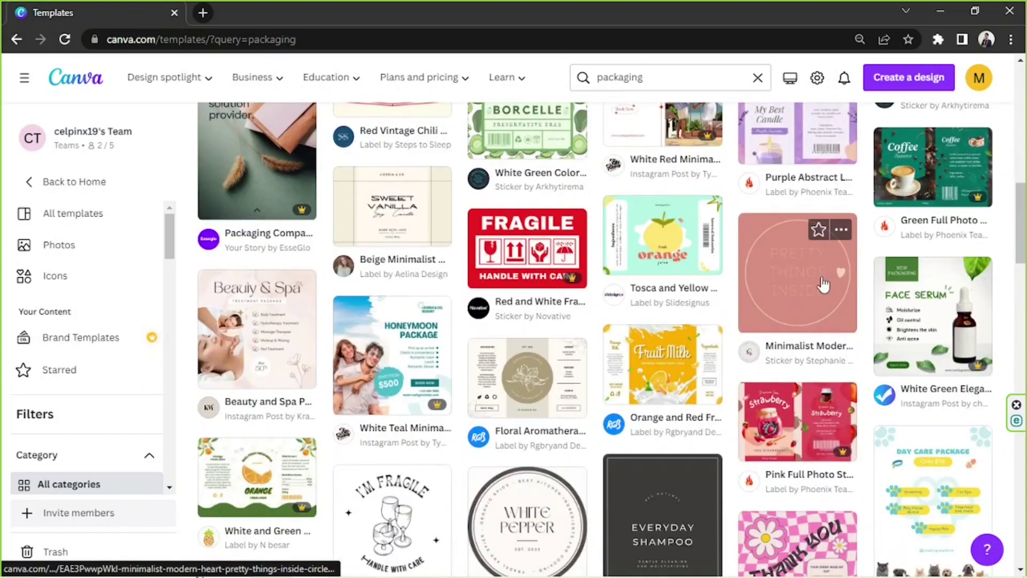
pyautogui.scroll(-3, 822, 285)
pyautogui.scroll(-1, 822, 284)
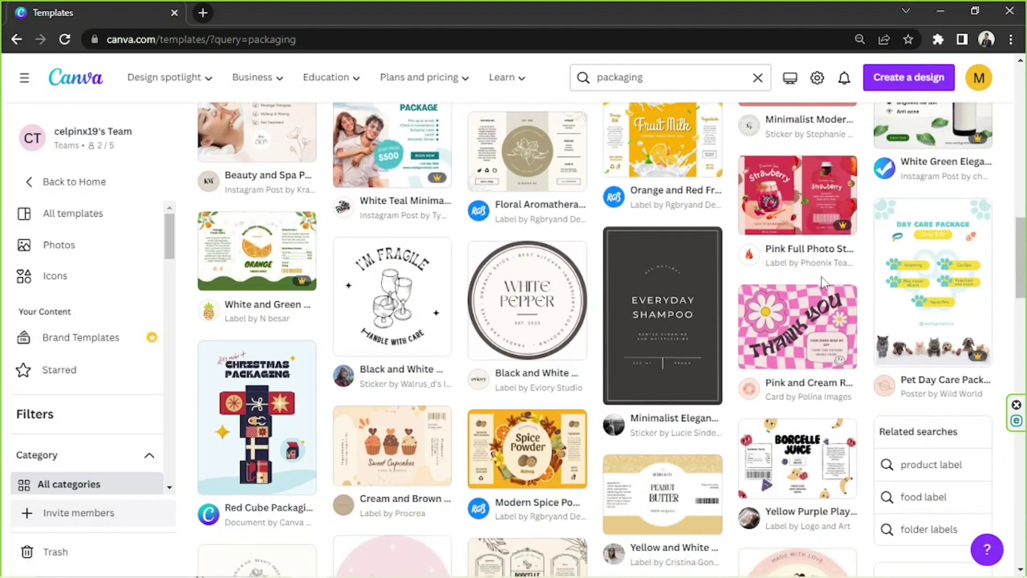
pyautogui.scroll(-4, 823, 284)
pyautogui.scroll(-4, 822, 283)
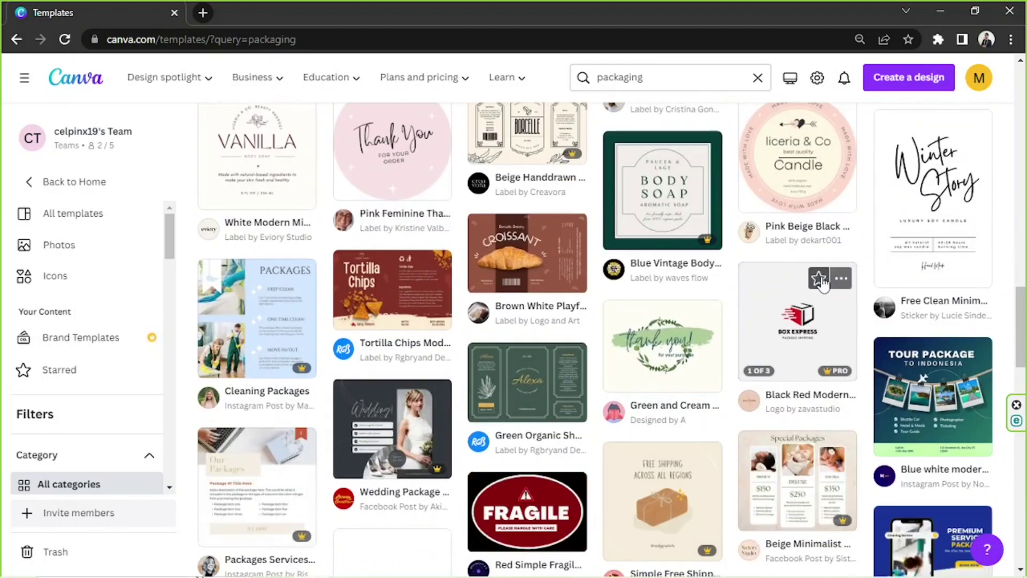
pyautogui.scroll(-15, 822, 283)
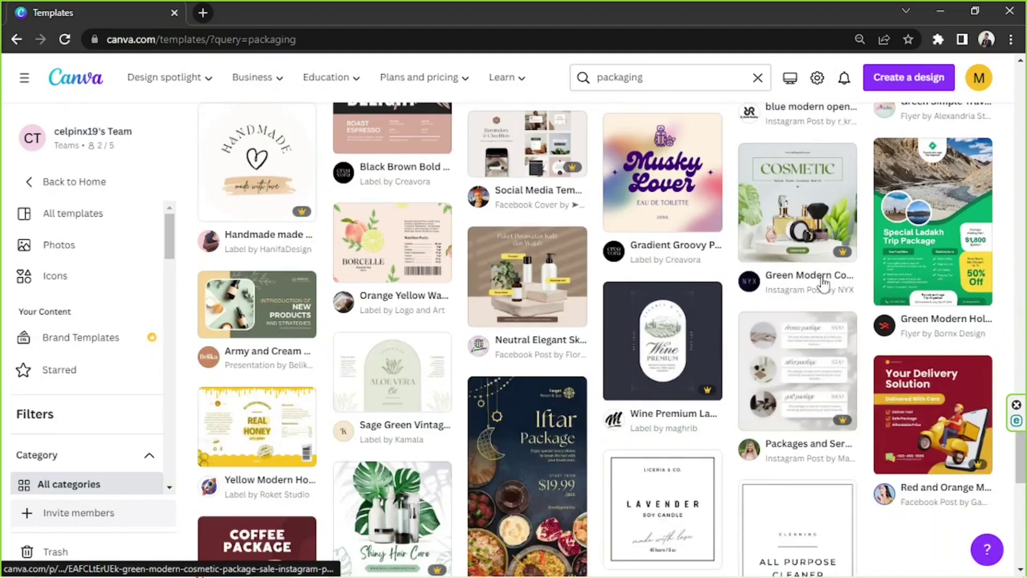
pyautogui.scroll(-7, 822, 284)
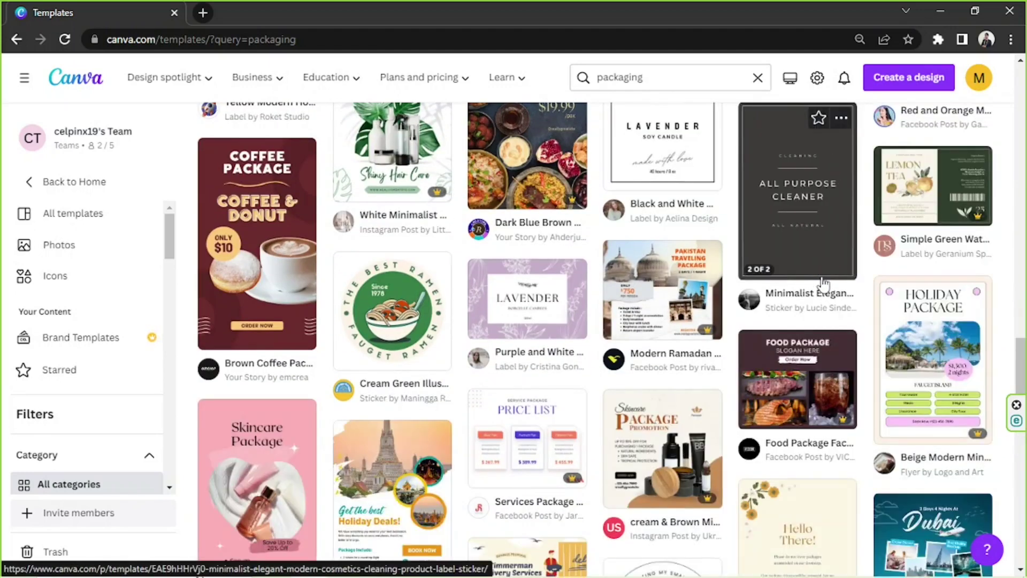
pyautogui.scroll(6, 823, 283)
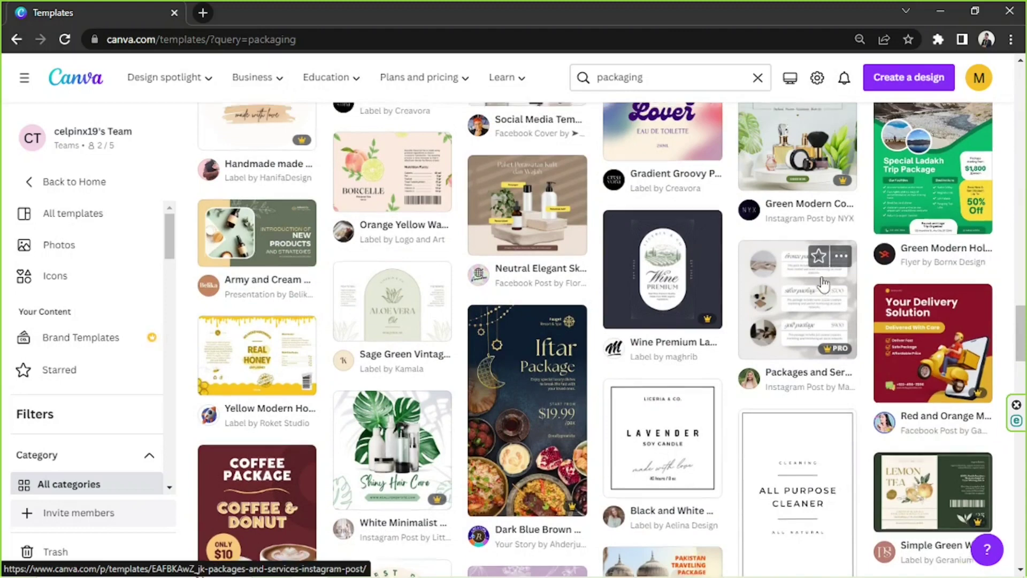
pyautogui.scroll(6, 822, 282)
pyautogui.scroll(6, 823, 283)
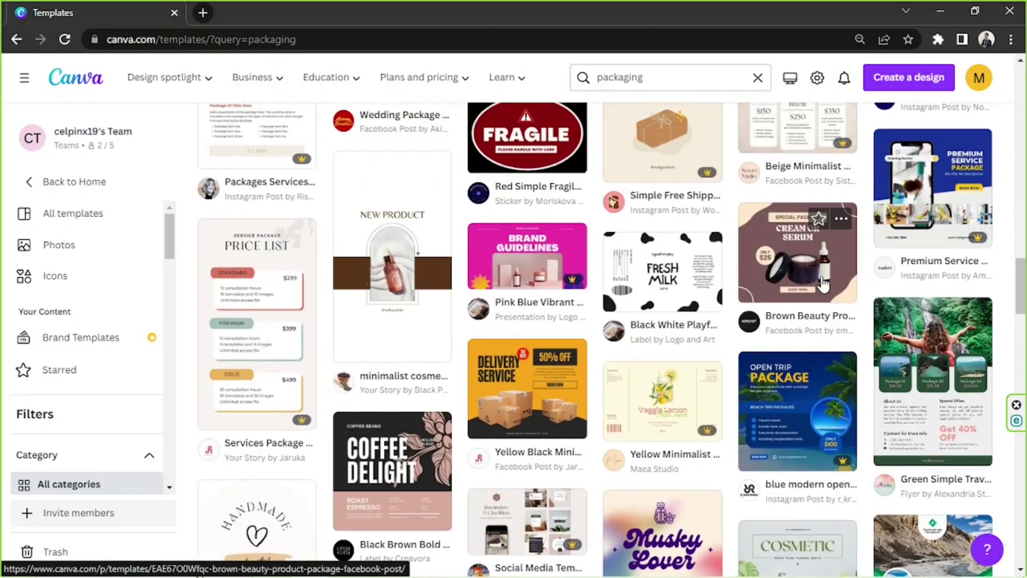
pyautogui.scroll(6, 822, 283)
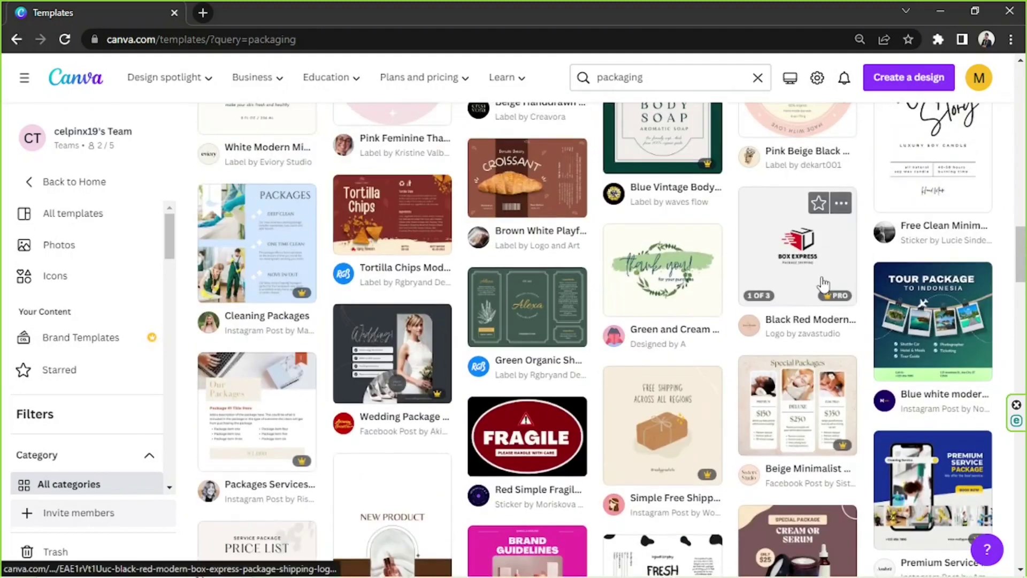
pyautogui.scroll(4, 823, 282)
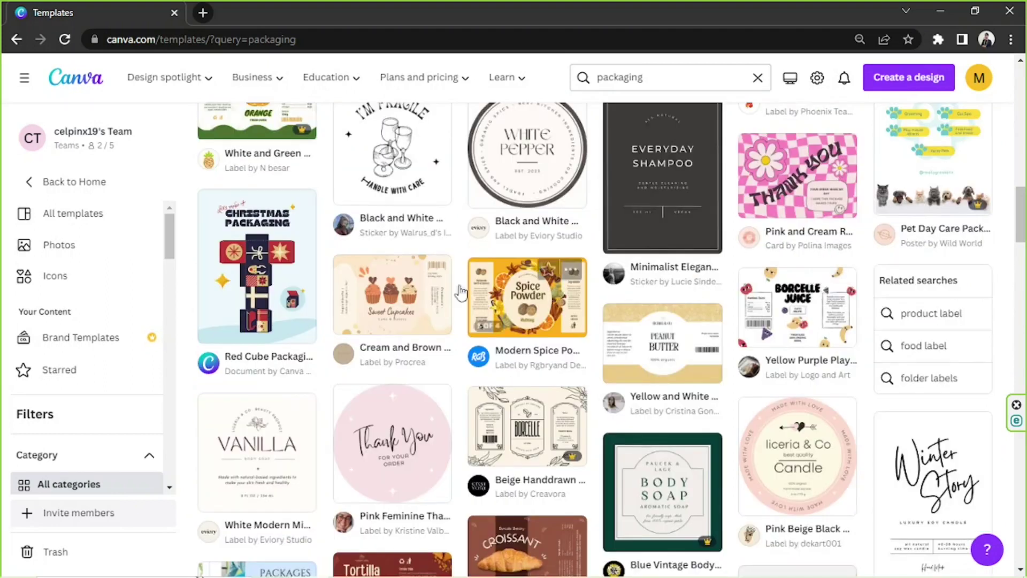
# Open the Cream and Brown cupcakes label and search label templates for 'coffee'
pyautogui.click(396, 313)
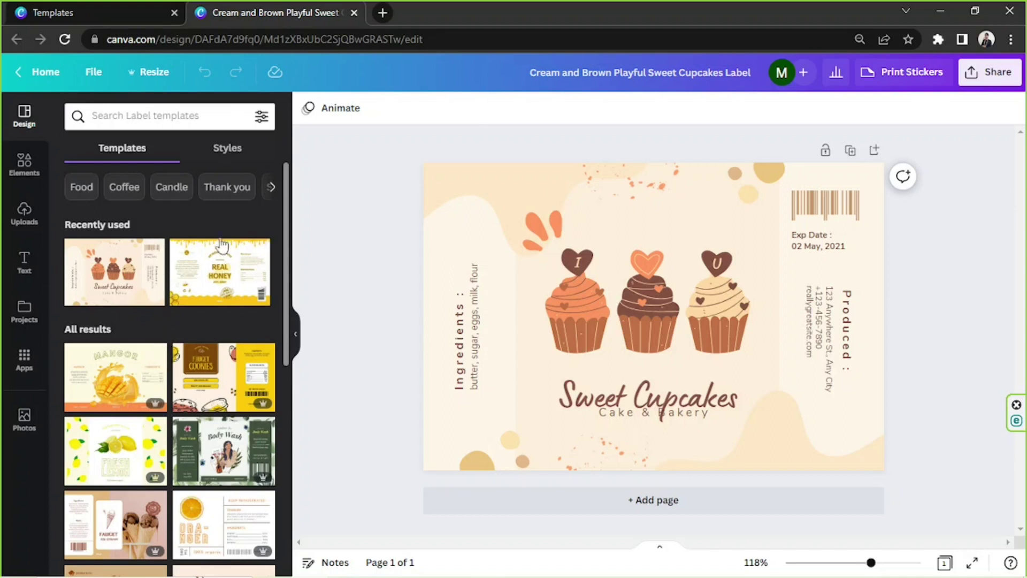
pyautogui.click(173, 116)
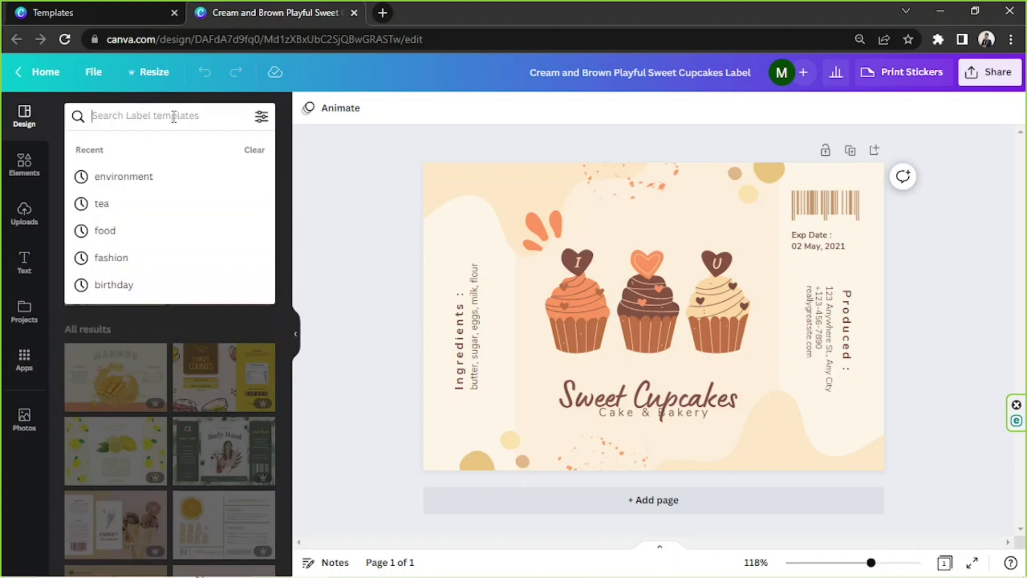
pyautogui.write('co')
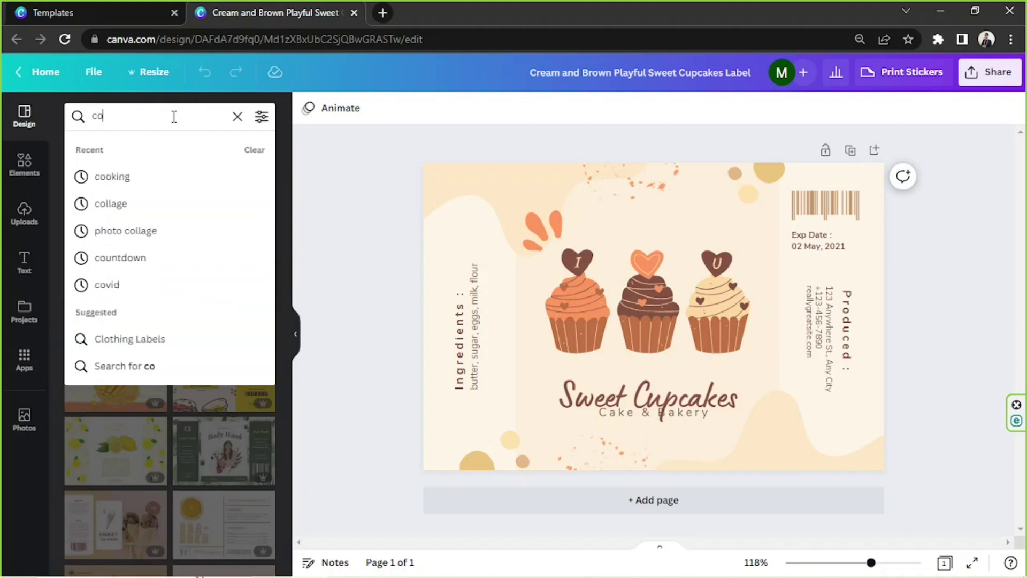
pyautogui.write('ffee')
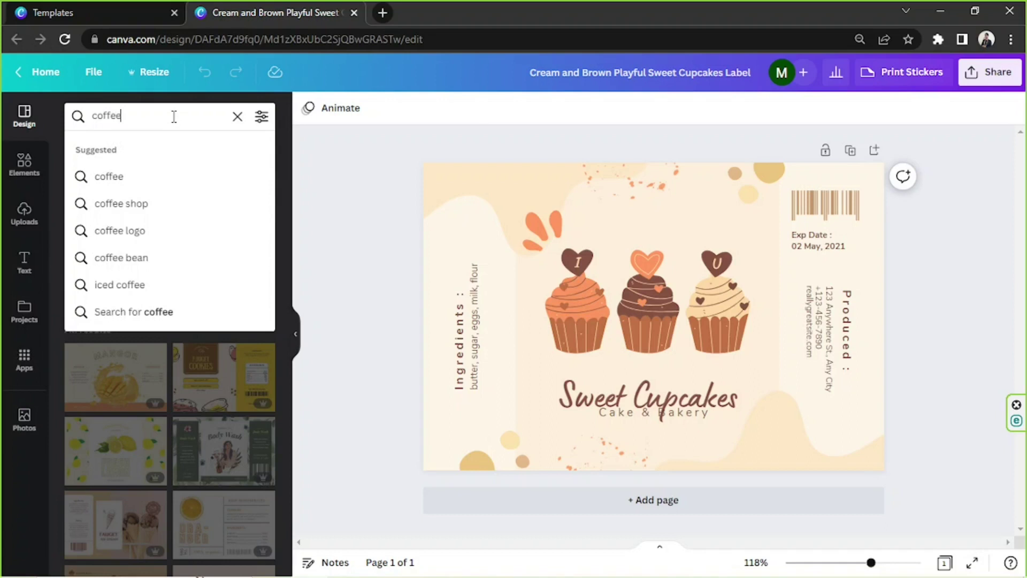
pyautogui.press('Return')
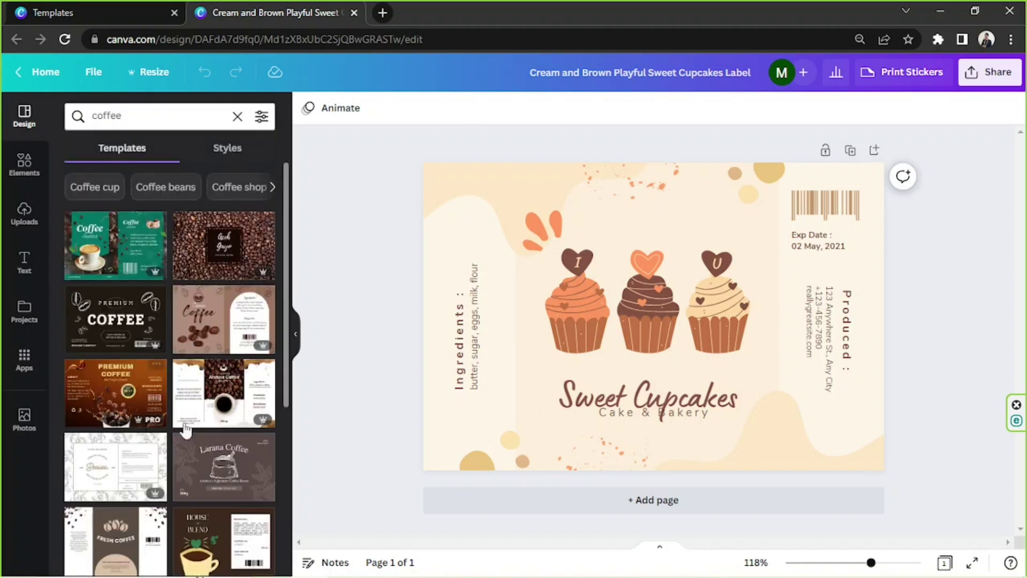
pyautogui.scroll(-3, 209, 391)
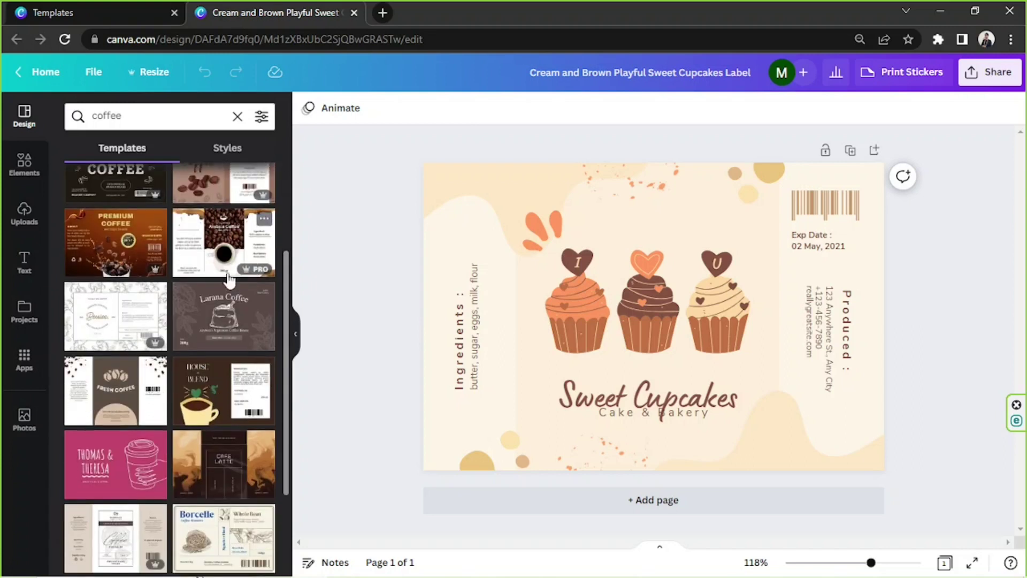
pyautogui.scroll(-3, 229, 277)
pyautogui.scroll(-6, 228, 277)
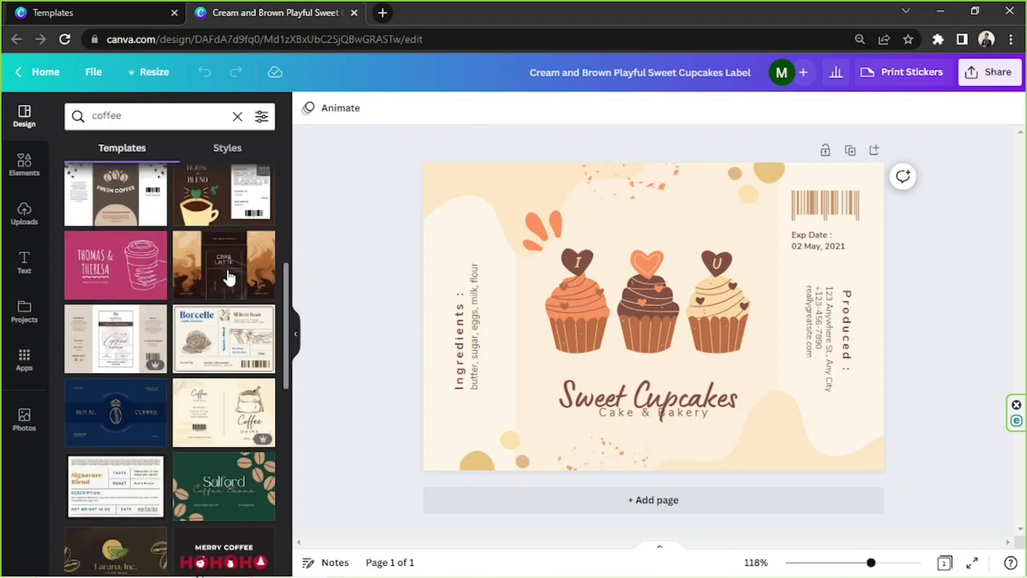
pyautogui.scroll(-3, 184, 277)
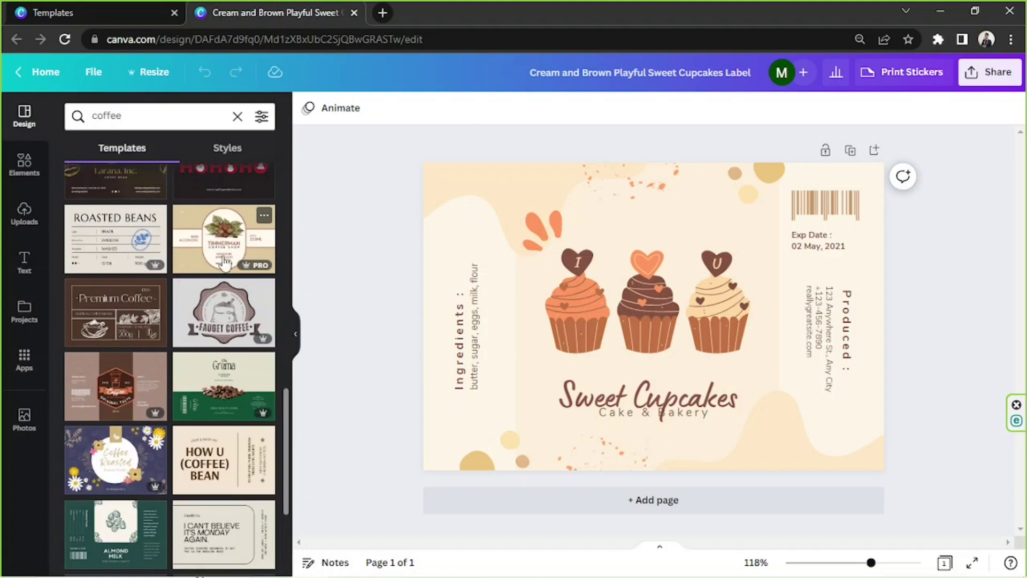
pyautogui.scroll(-10, 215, 262)
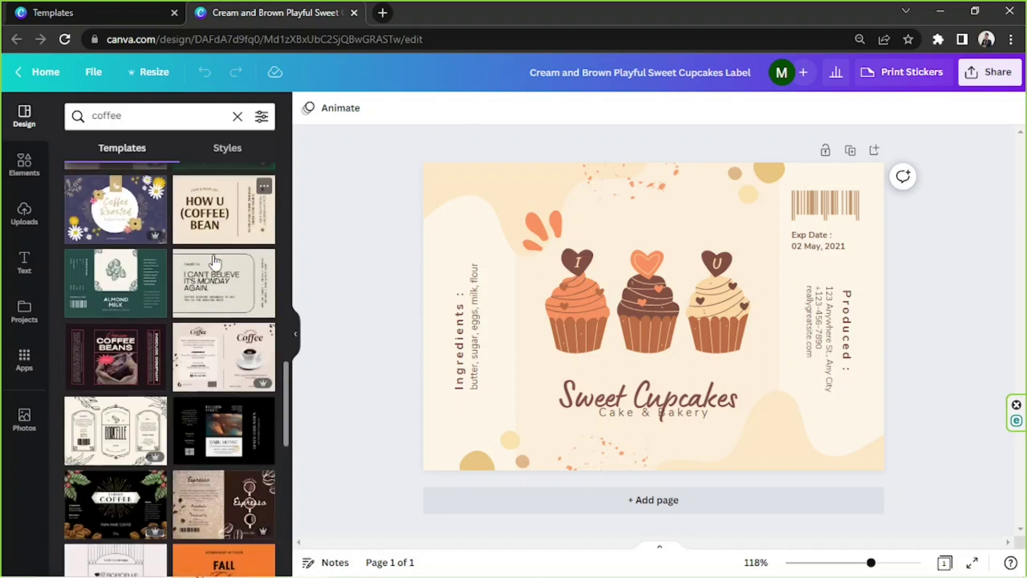
pyautogui.scroll(-5, 215, 262)
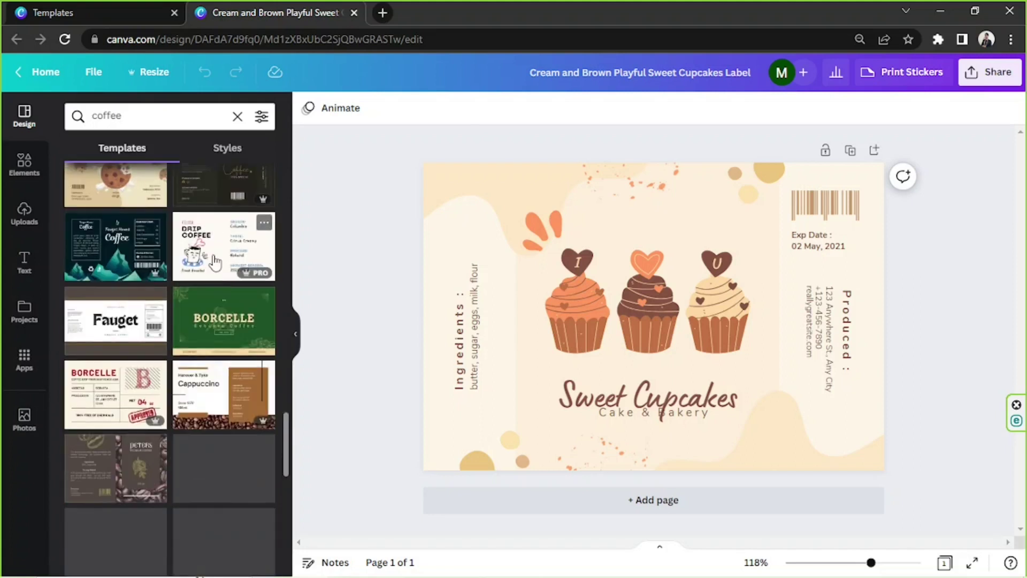
pyautogui.scroll(-5, 216, 262)
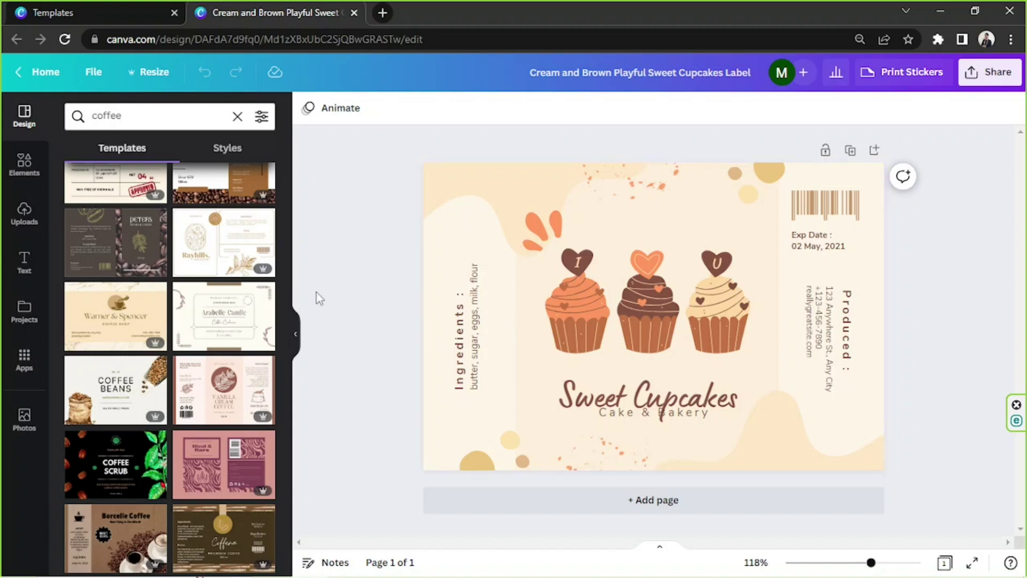
# Hide the templates list, delete the three-cupcake illustration, and bring up Elements
pyautogui.click(295, 334)
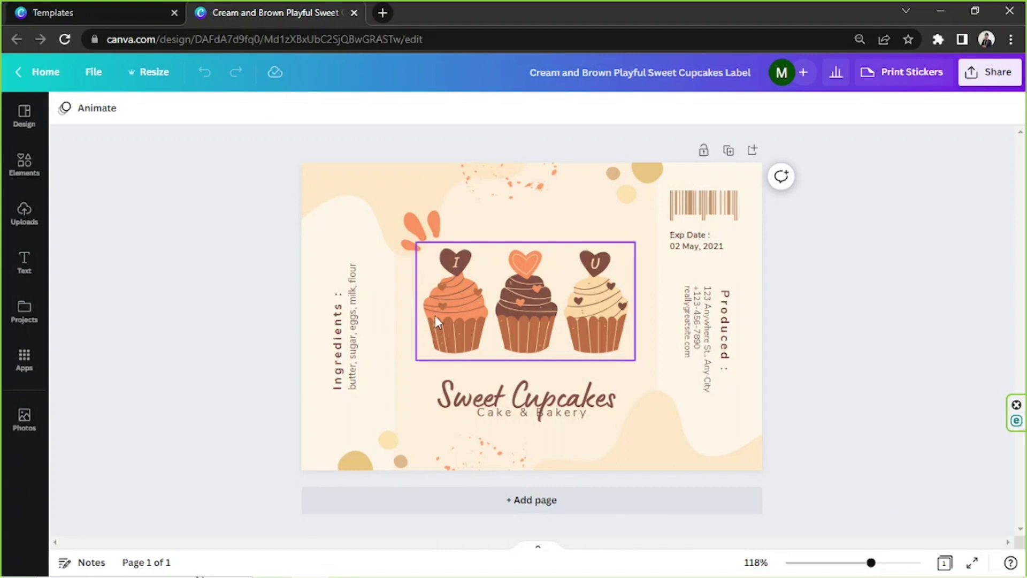
pyautogui.click(476, 314)
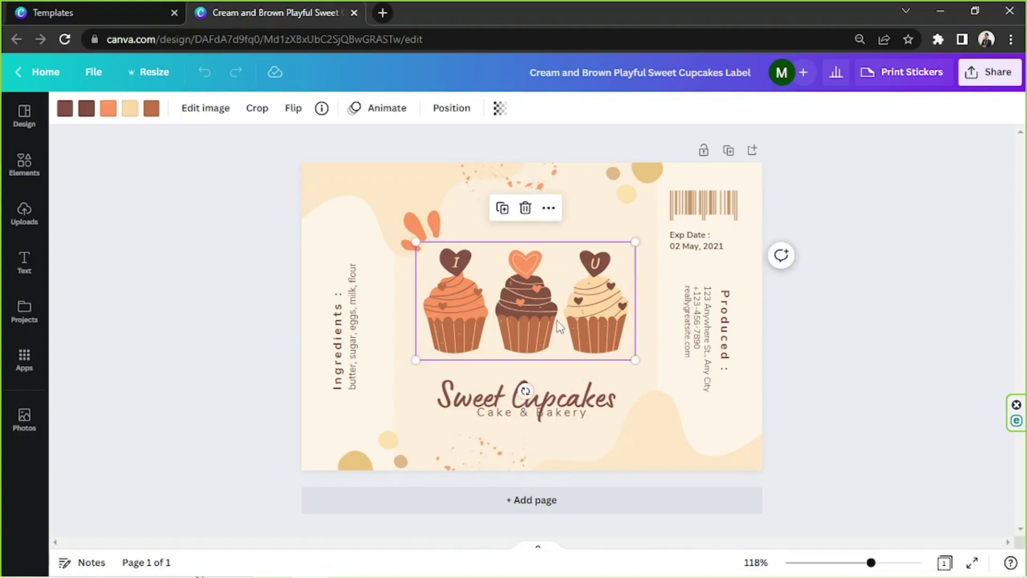
pyautogui.press('Delete')
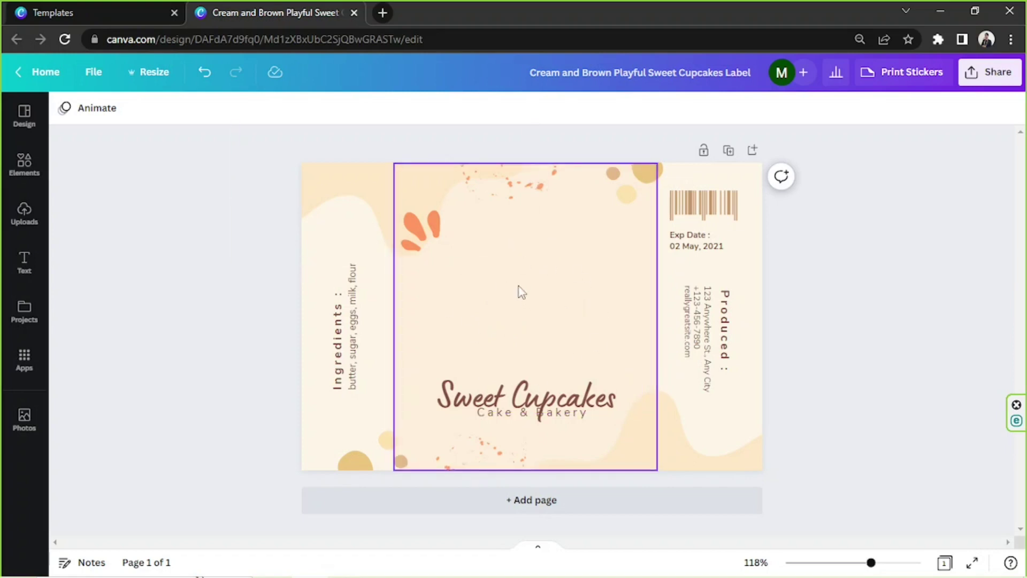
pyautogui.click(22, 172)
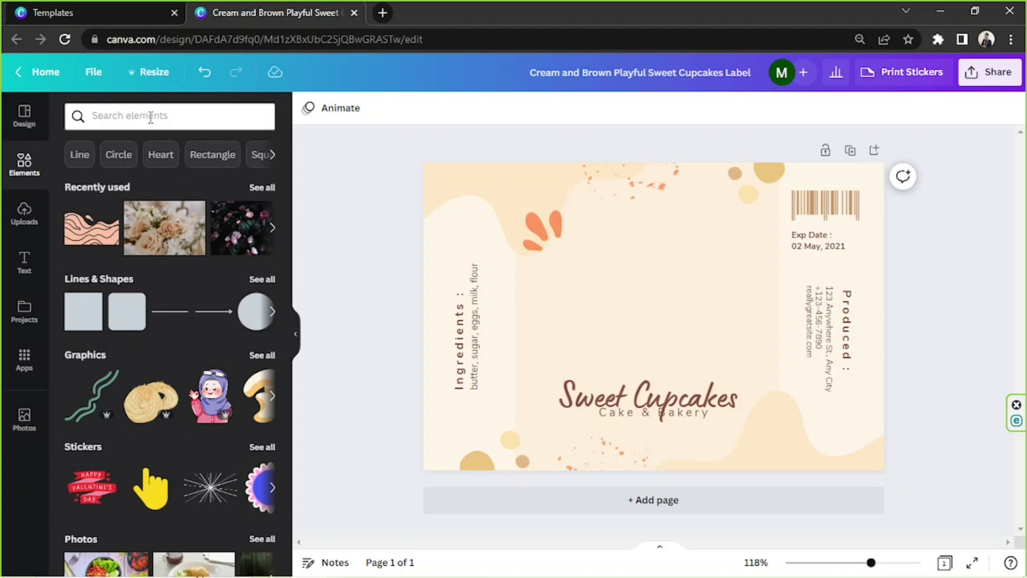
# Search Elements for 'coffee' and browse the Graphics results
pyautogui.click(145, 119)
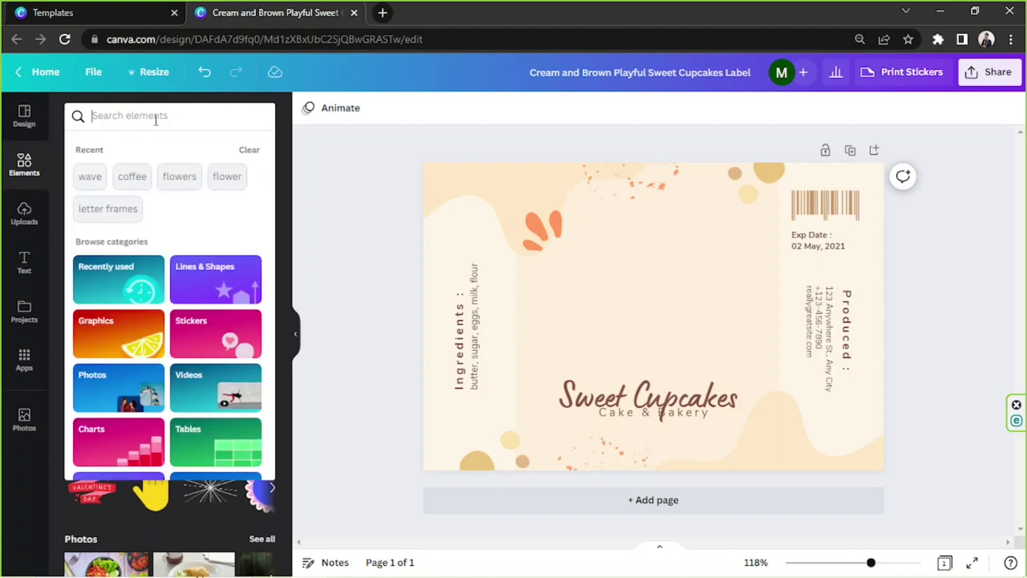
pyautogui.write('coffee')
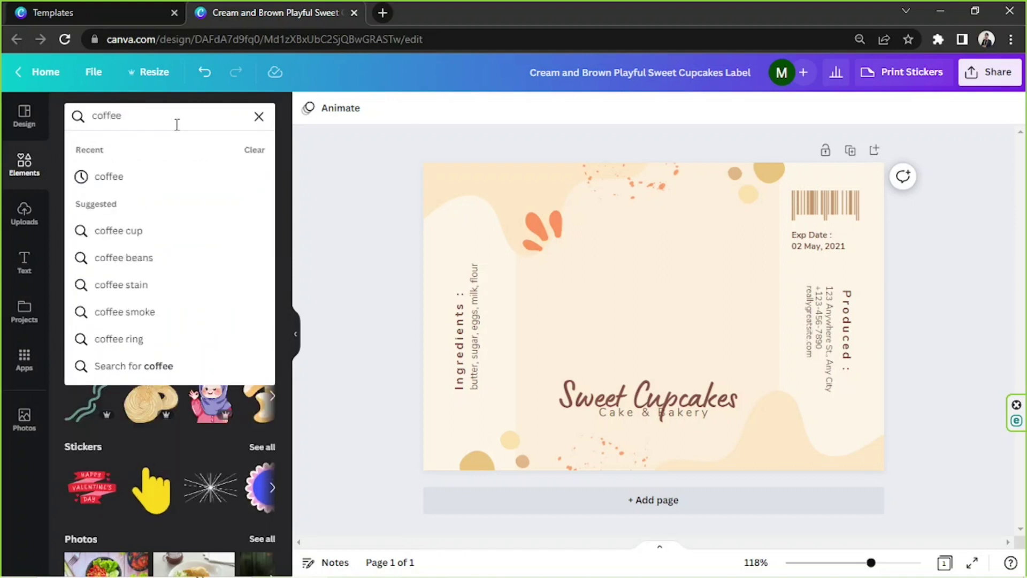
pyautogui.press('Return')
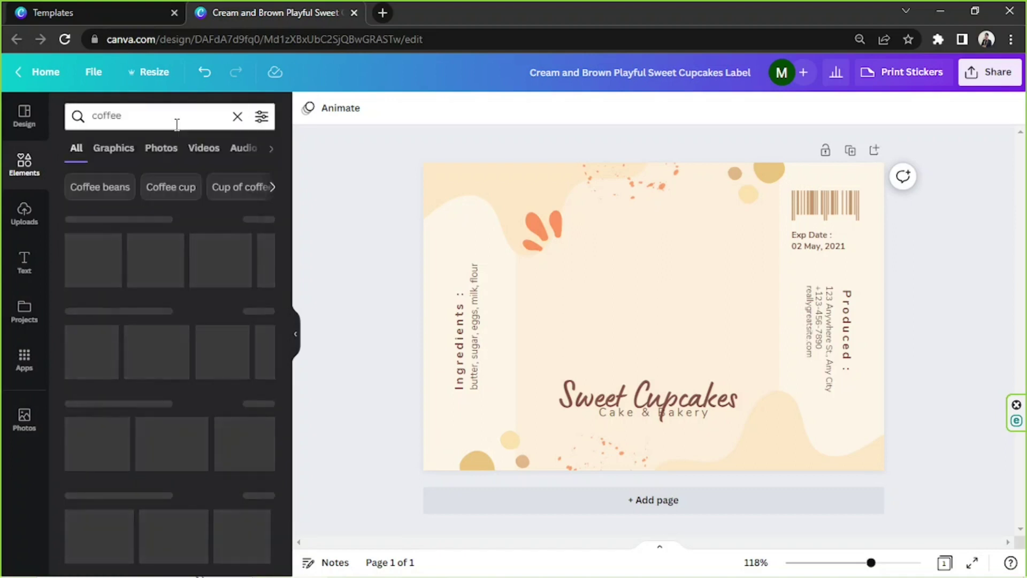
pyautogui.click(115, 150)
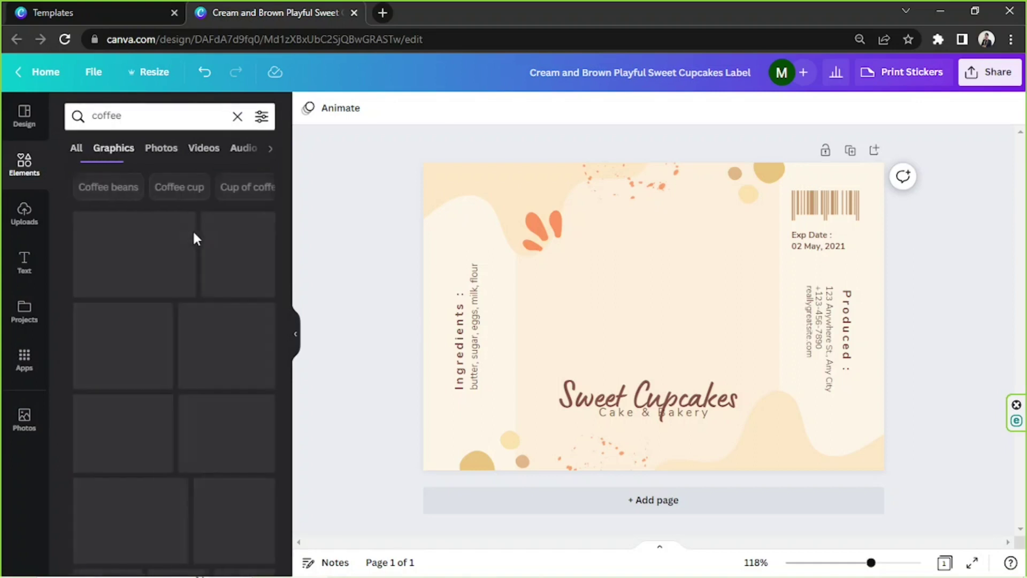
pyautogui.click(162, 161)
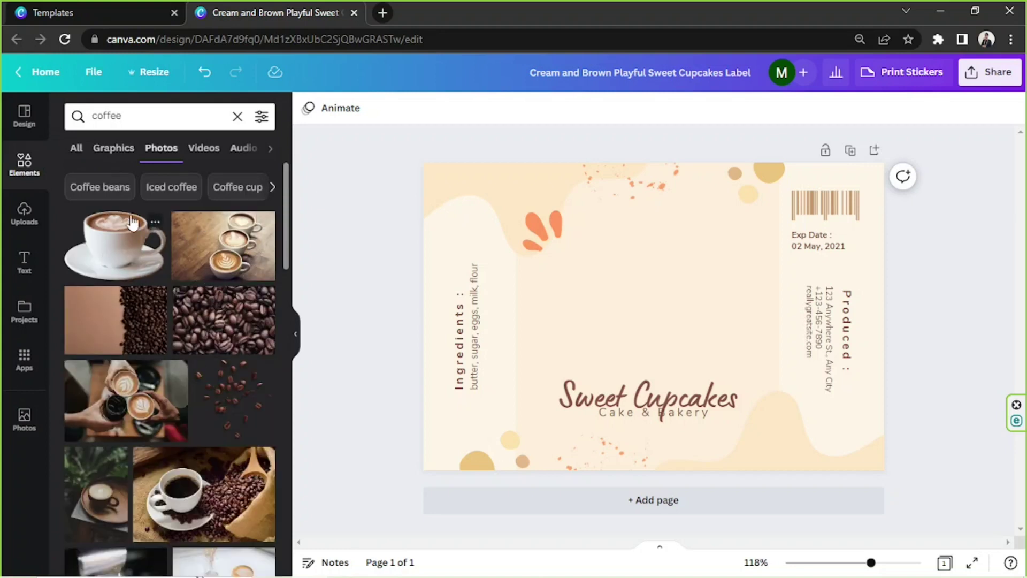
pyautogui.scroll(-3, 160, 299)
pyautogui.scroll(5, 163, 294)
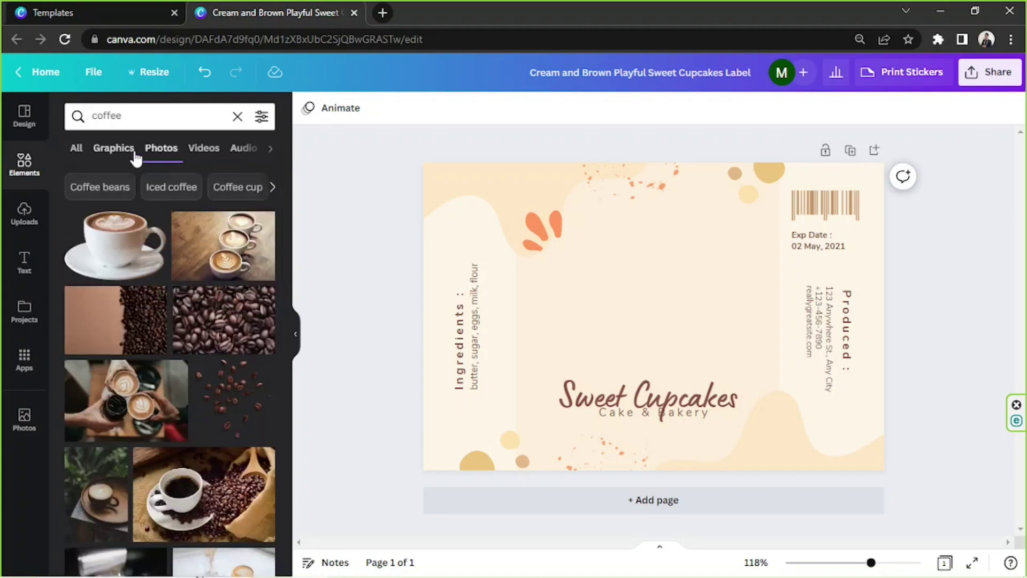
pyautogui.click(114, 147)
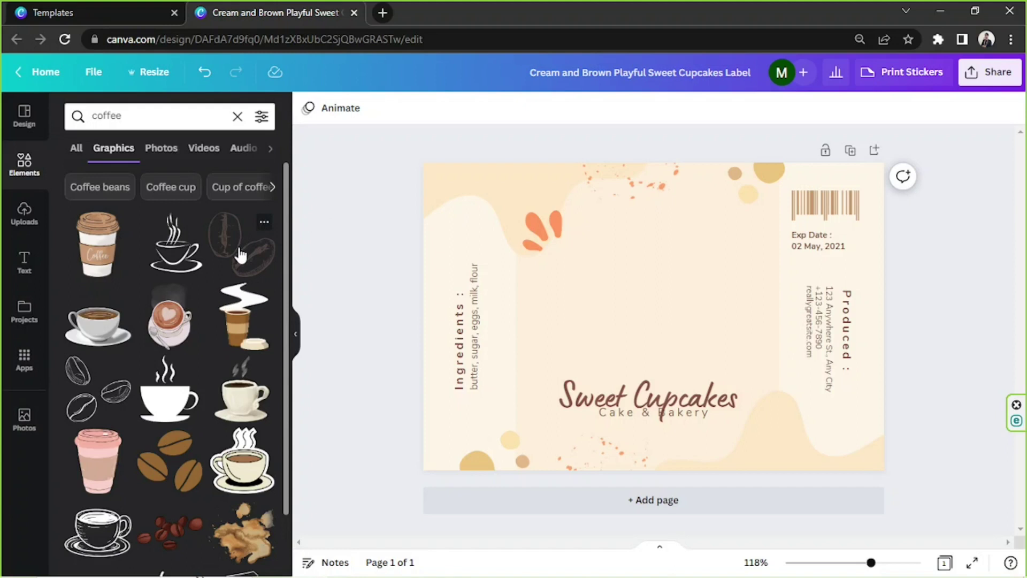
pyautogui.scroll(-5, 242, 251)
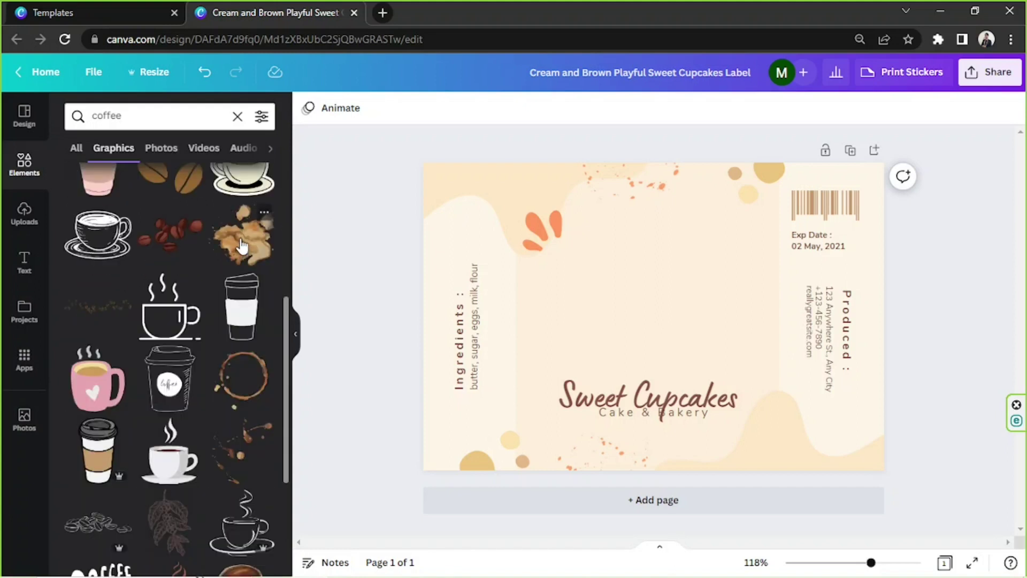
pyautogui.scroll(-3, 242, 246)
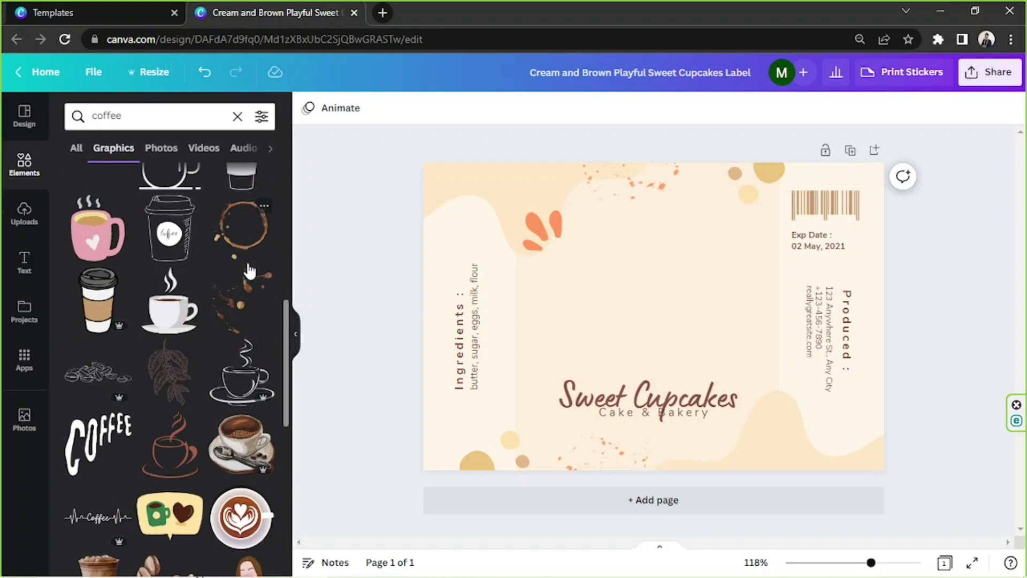
# Add the watercolour coffee cup graphic, shrink it, and place it above the title
pyautogui.click(243, 455)
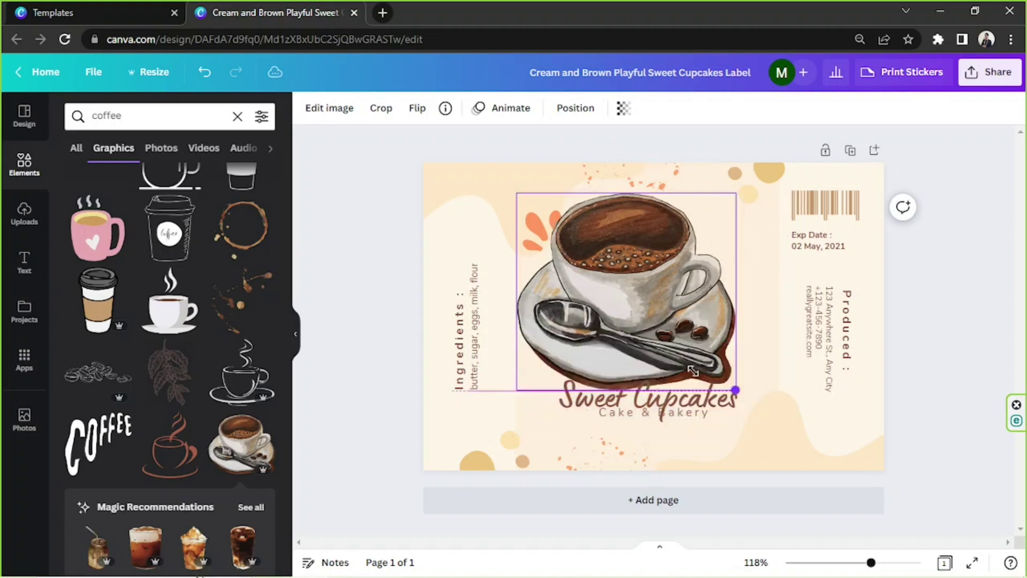
pyautogui.moveTo(693, 370); pyautogui.dragTo(683, 344)
pyautogui.moveTo(614, 262); pyautogui.dragTo(667, 298)
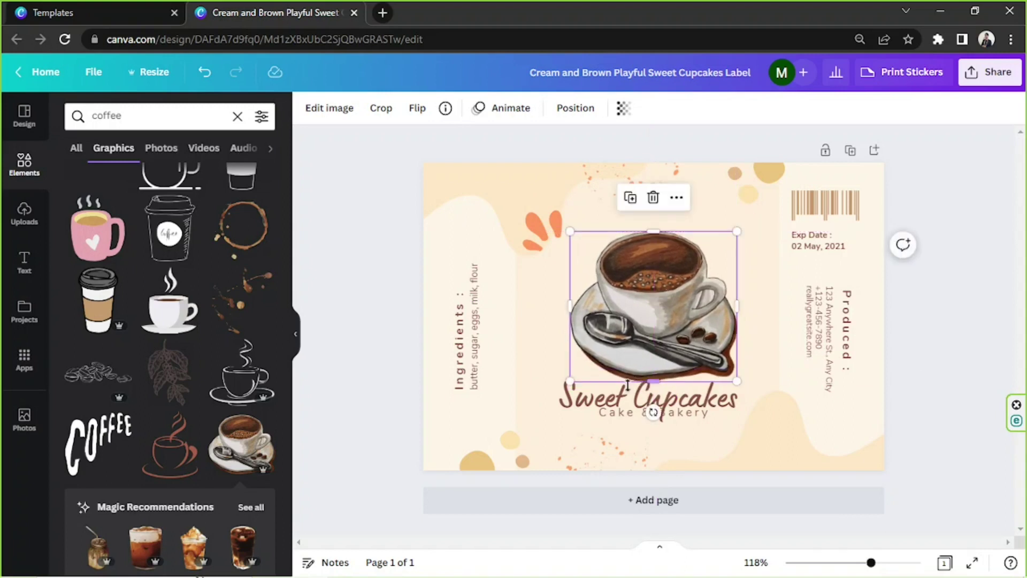
# Replace the 'Sweet Cupcakes' title with 'Sweet Cafe', shrink it, and centre it above Cake & Bakery
pyautogui.click(580, 410)
pyautogui.click(581, 409)
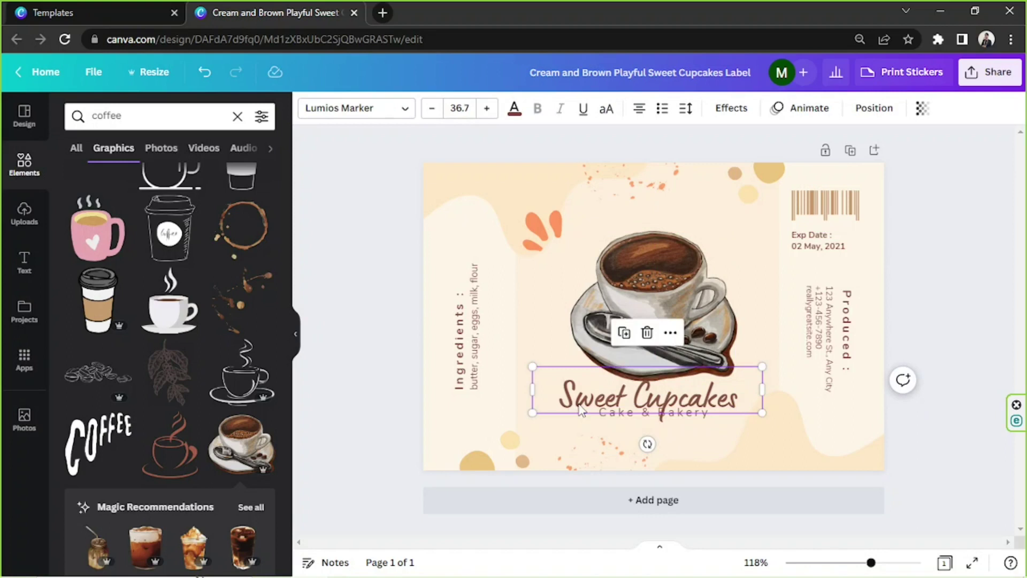
pyautogui.click(581, 405)
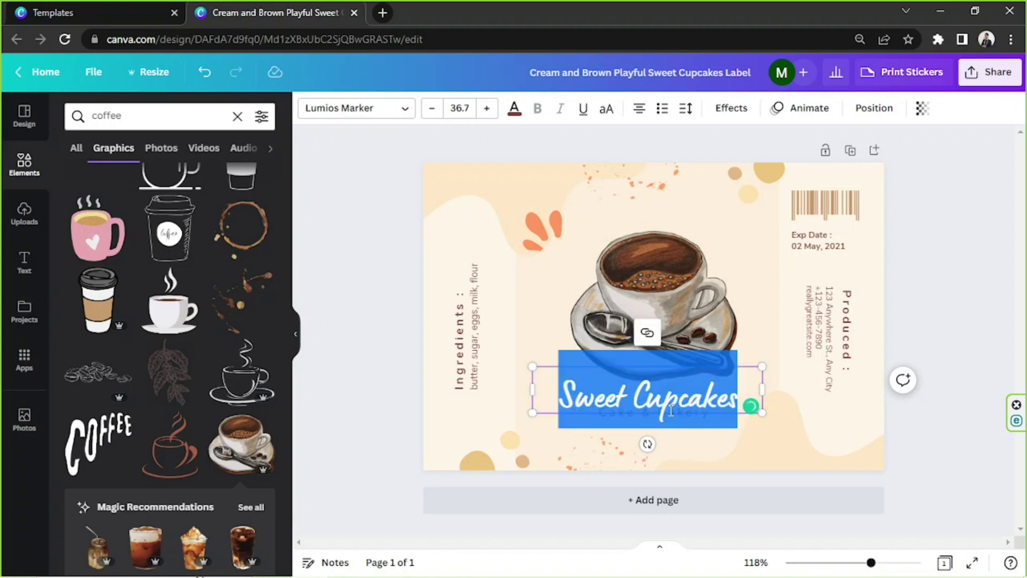
pyautogui.tripleClick(650, 404)
pyautogui.press('BackSpace')
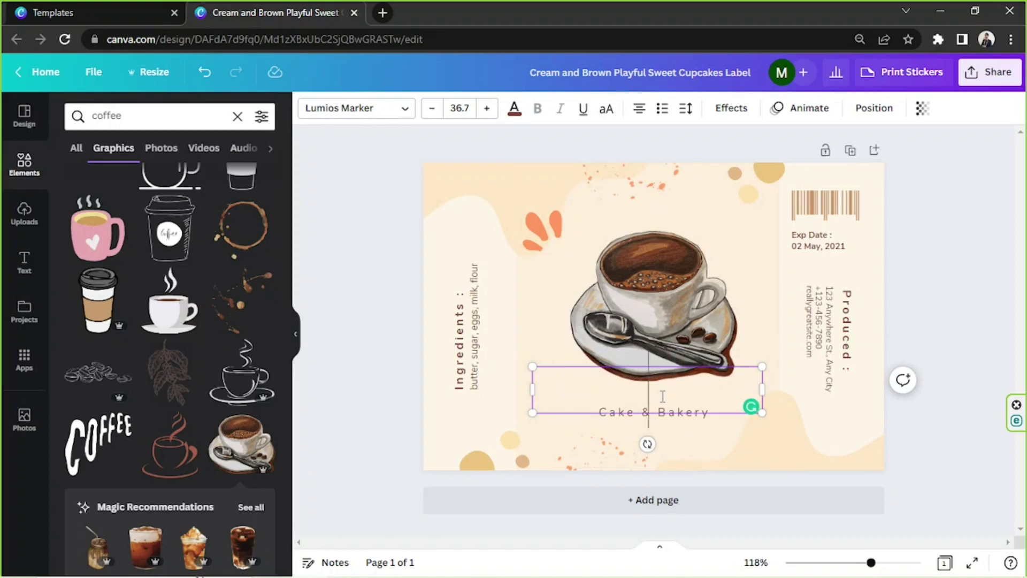
pyautogui.write('Cafe')
pyautogui.click(635, 392)
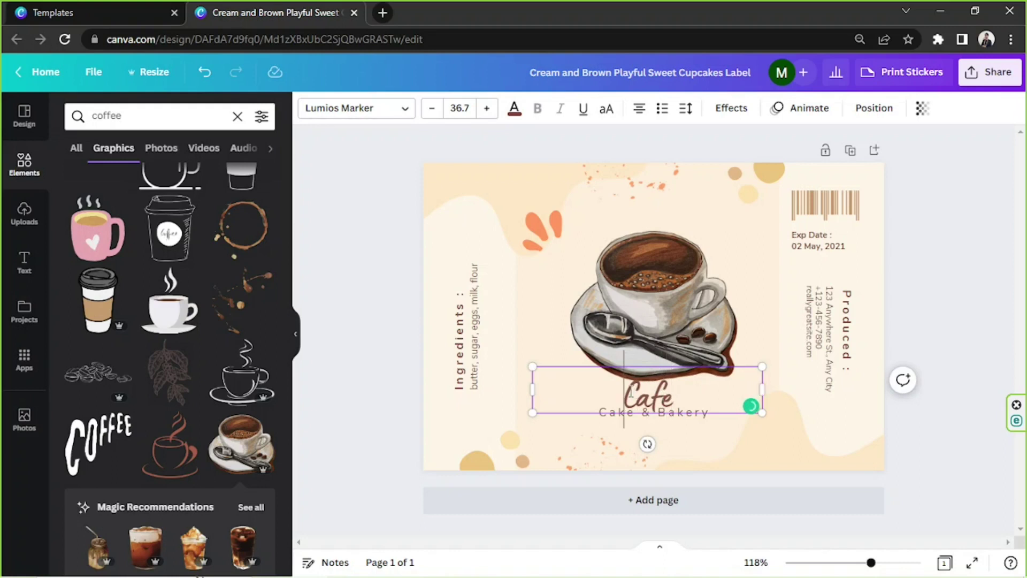
pyautogui.write('Sweet')
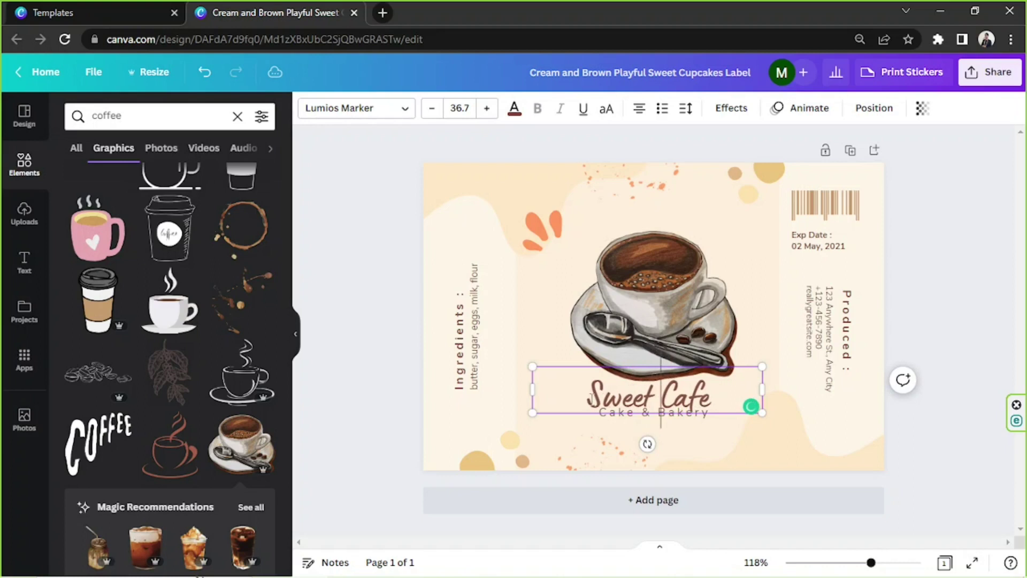
pyautogui.moveTo(763, 413); pyautogui.dragTo(708, 438)
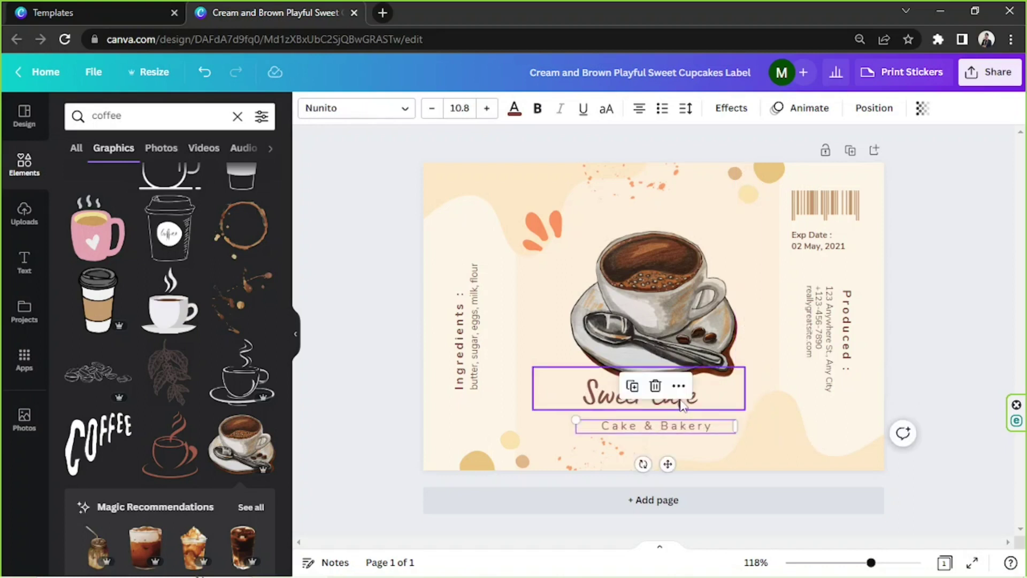
pyautogui.moveTo(723, 404); pyautogui.dragTo(740, 404)
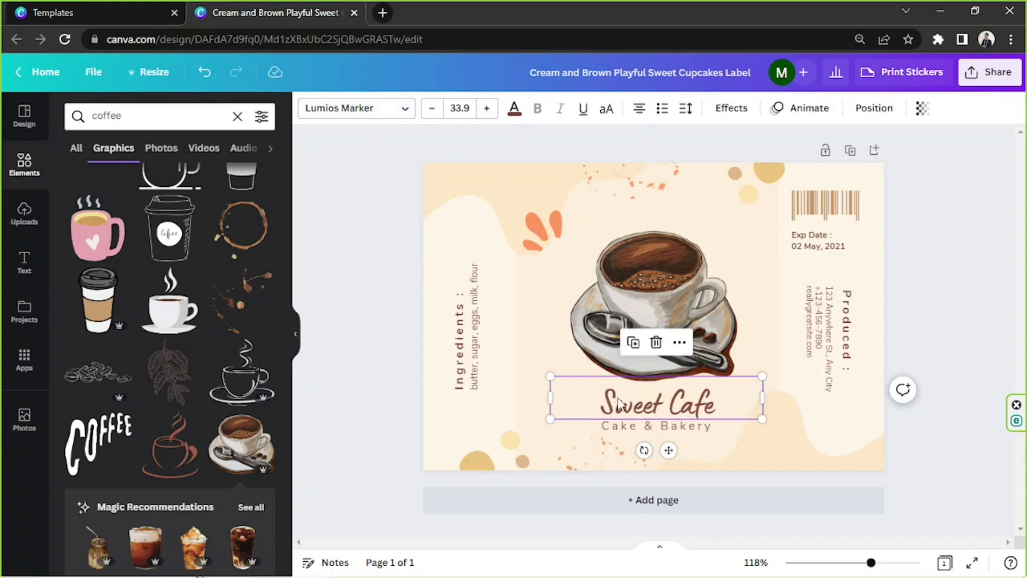
# Open the title's font list and scroll through the available fonts
pyautogui.click(388, 122)
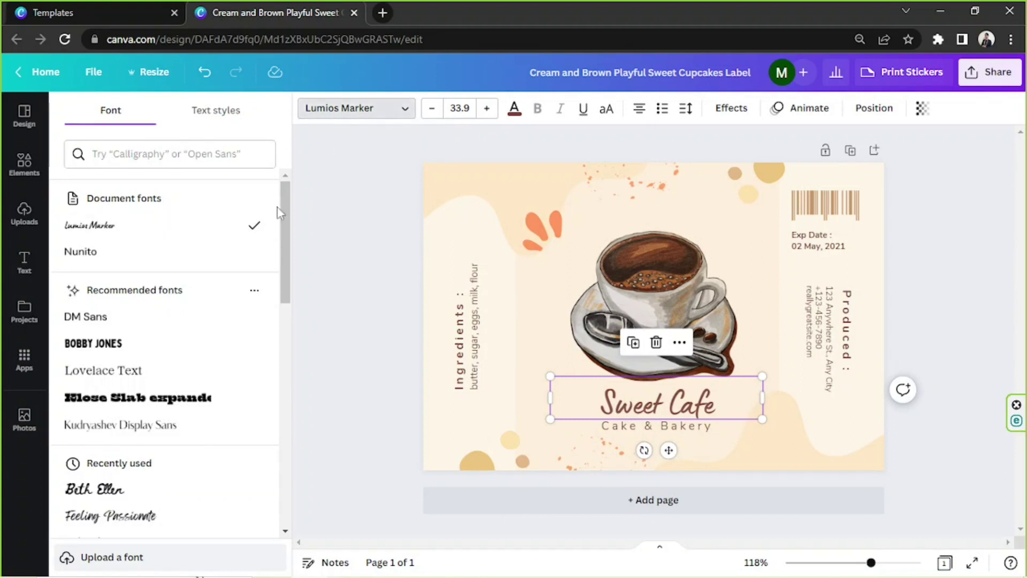
pyautogui.scroll(-1, 244, 226)
pyautogui.scroll(-3, 244, 226)
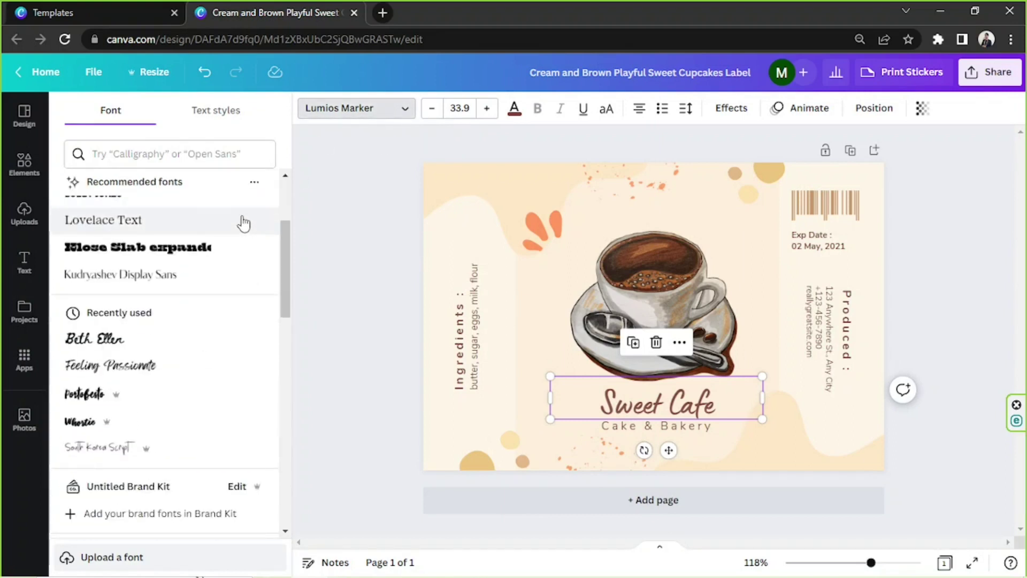
pyautogui.scroll(-5, 244, 224)
pyautogui.scroll(-6, 243, 224)
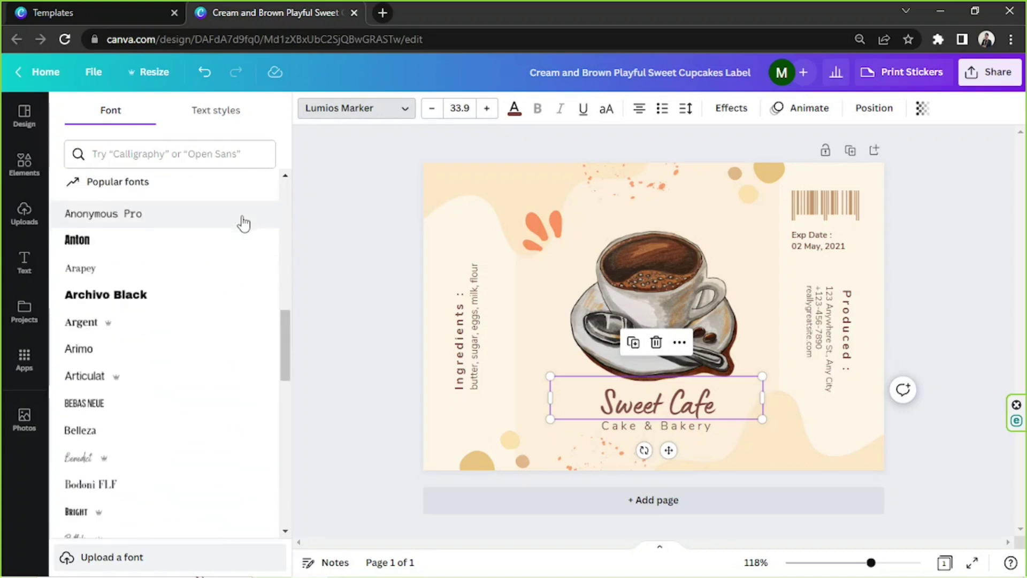
pyautogui.scroll(-2, 244, 224)
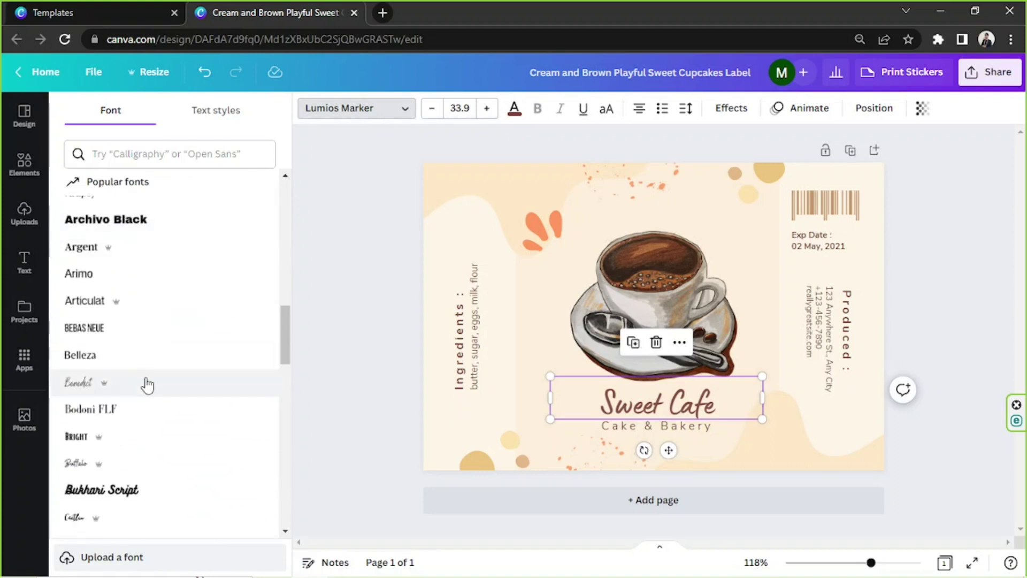
pyautogui.scroll(-6, 176, 299)
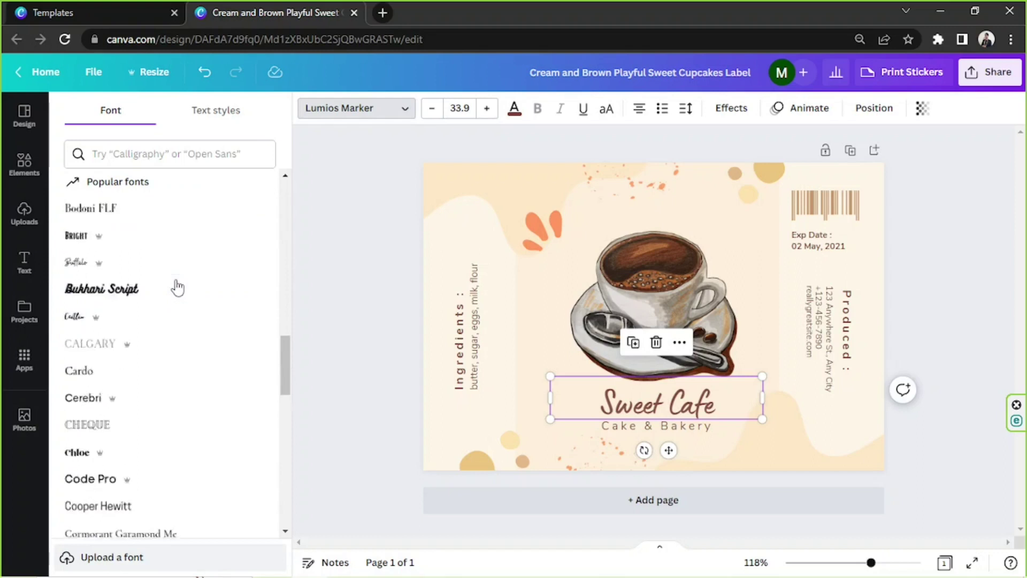
pyautogui.scroll(-3, 178, 286)
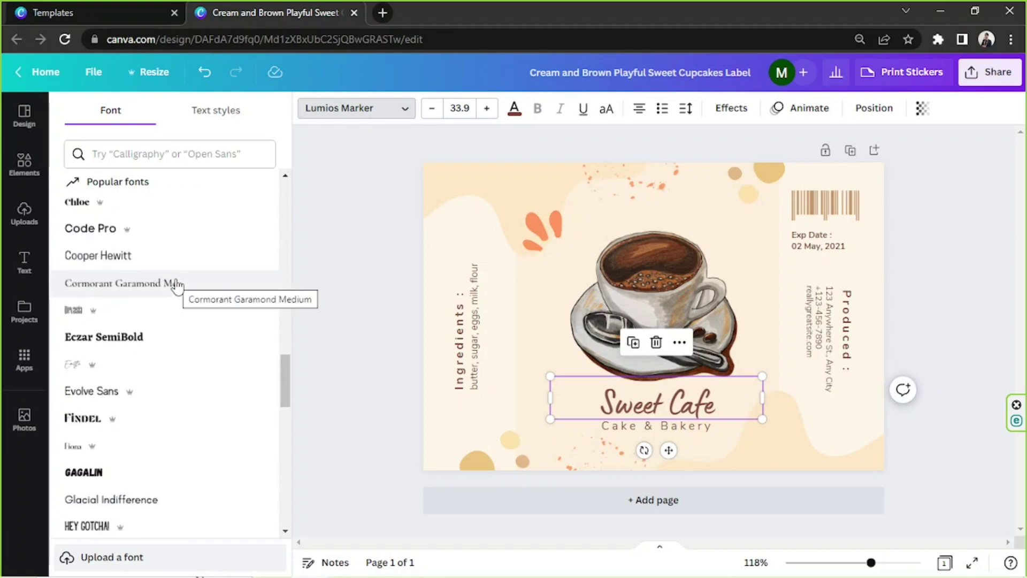
pyautogui.scroll(-3, 179, 286)
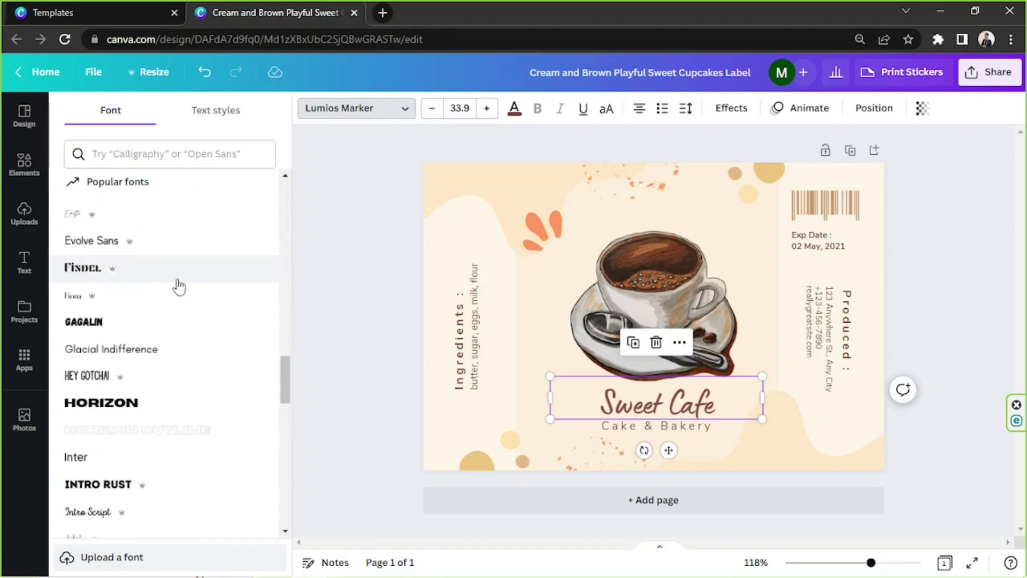
pyautogui.scroll(-3, 180, 286)
pyautogui.scroll(-3, 175, 396)
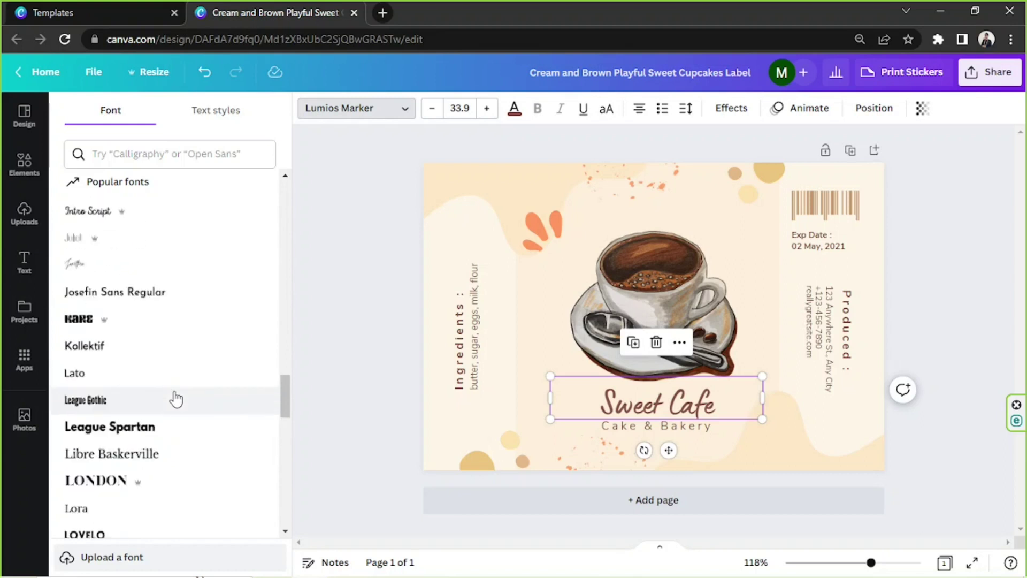
pyautogui.scroll(-6, 178, 374)
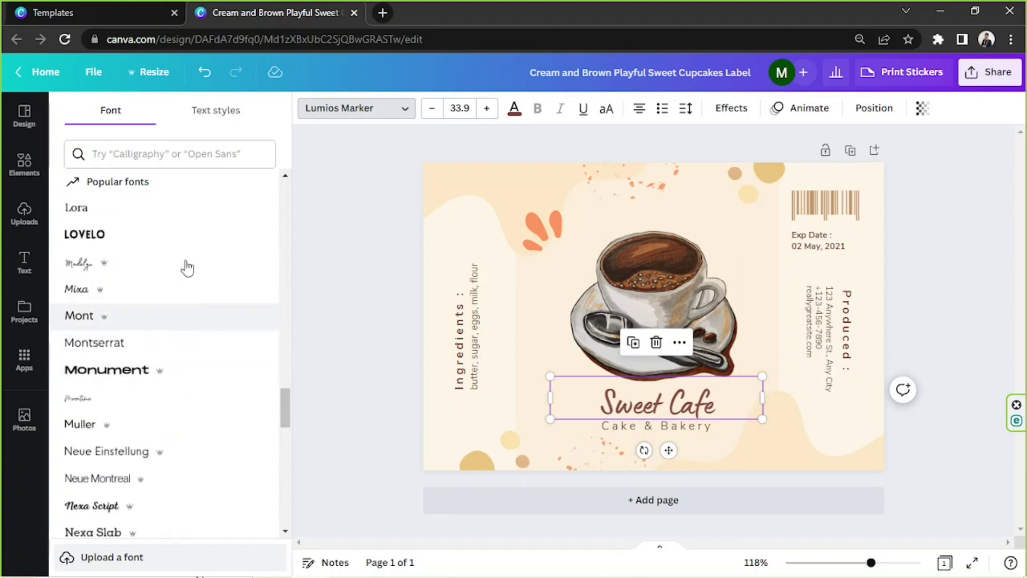
# Filter to handwriting fonts, trying Alex Brush, Signature, Bright Sunshine and Holiday before Gistesy
pyautogui.click(185, 153)
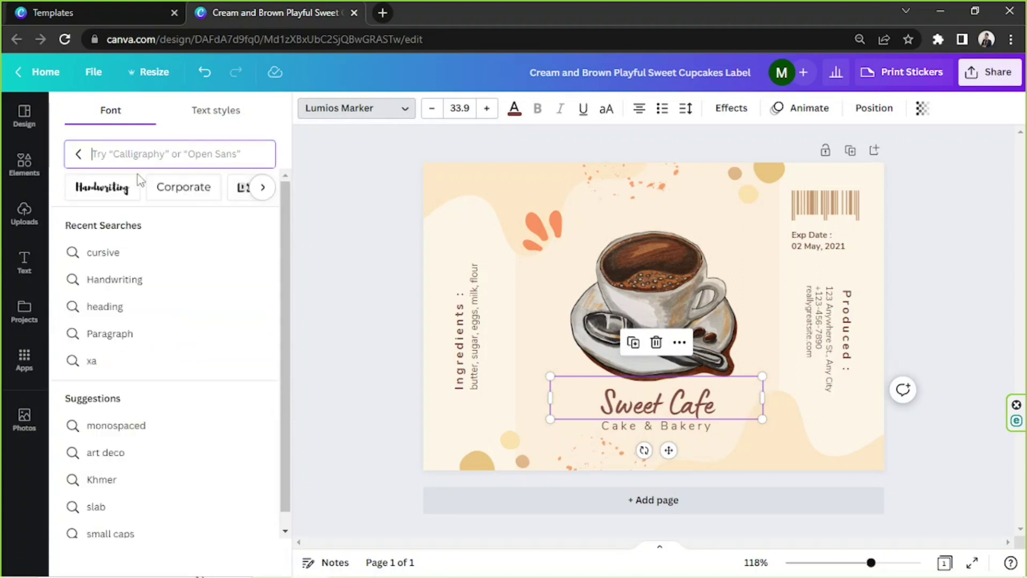
pyautogui.click(133, 186)
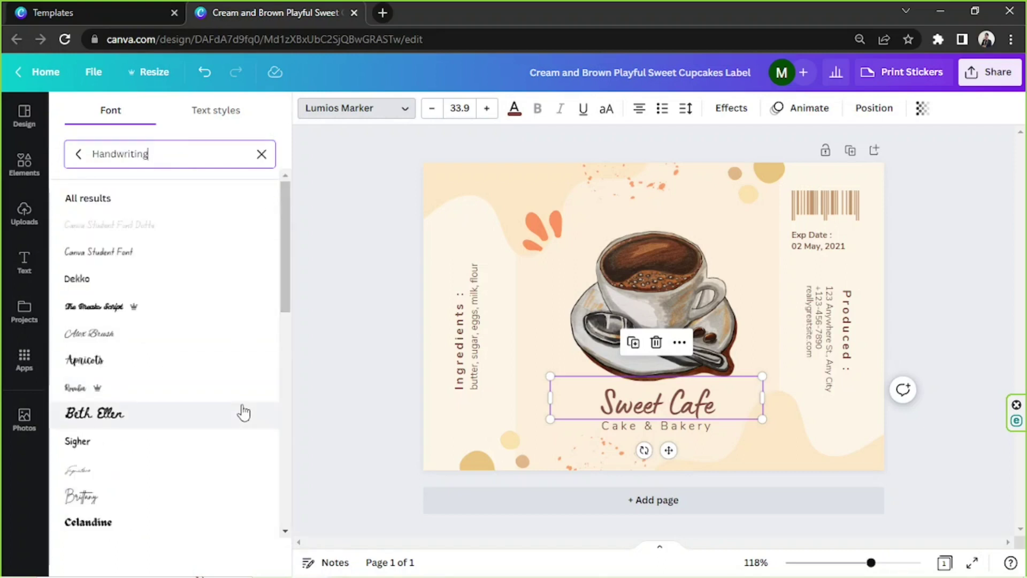
pyautogui.click(221, 332)
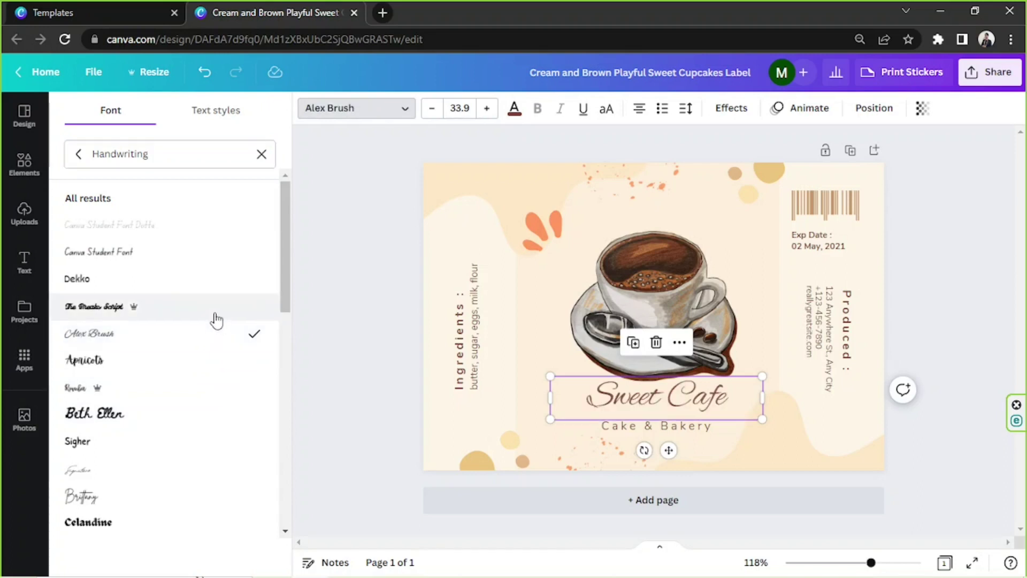
pyautogui.scroll(-4, 215, 321)
pyautogui.click(185, 244)
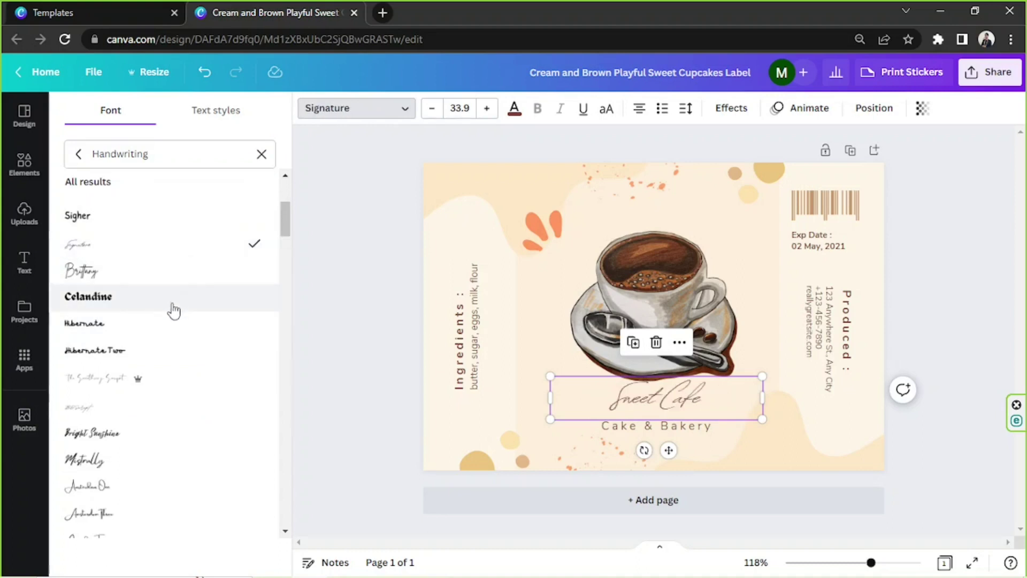
pyautogui.click(166, 439)
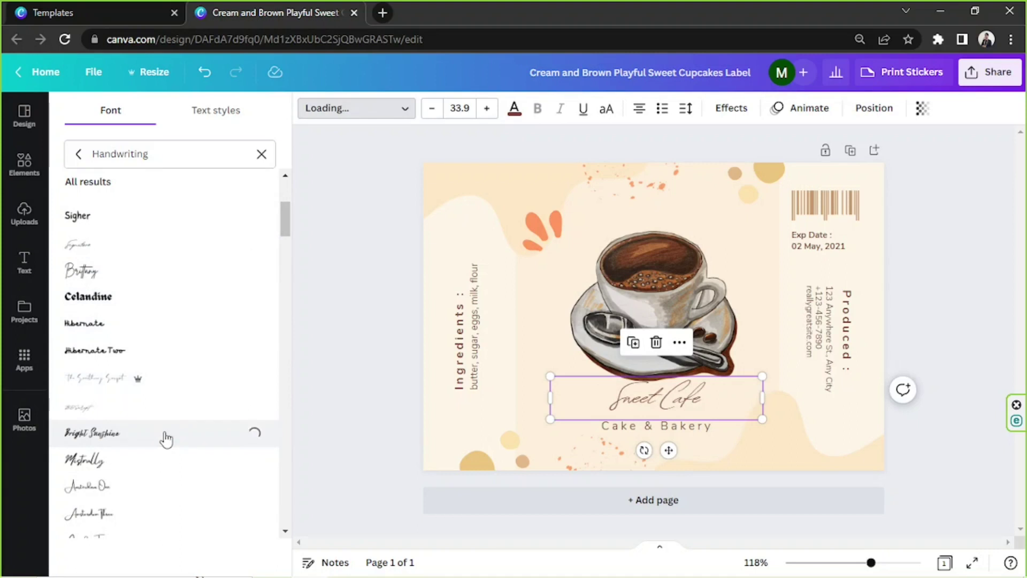
pyautogui.click(167, 415)
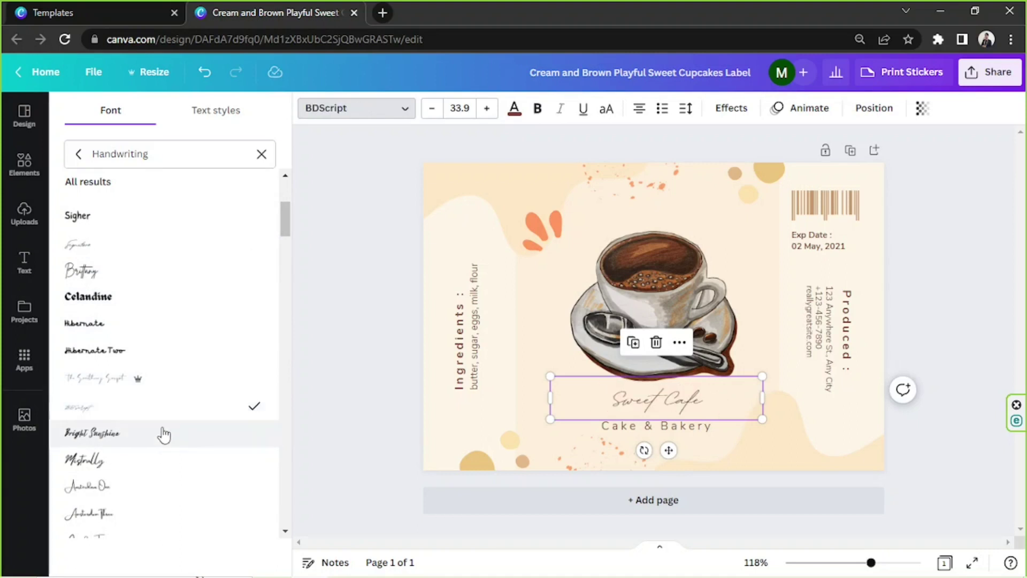
pyautogui.click(164, 433)
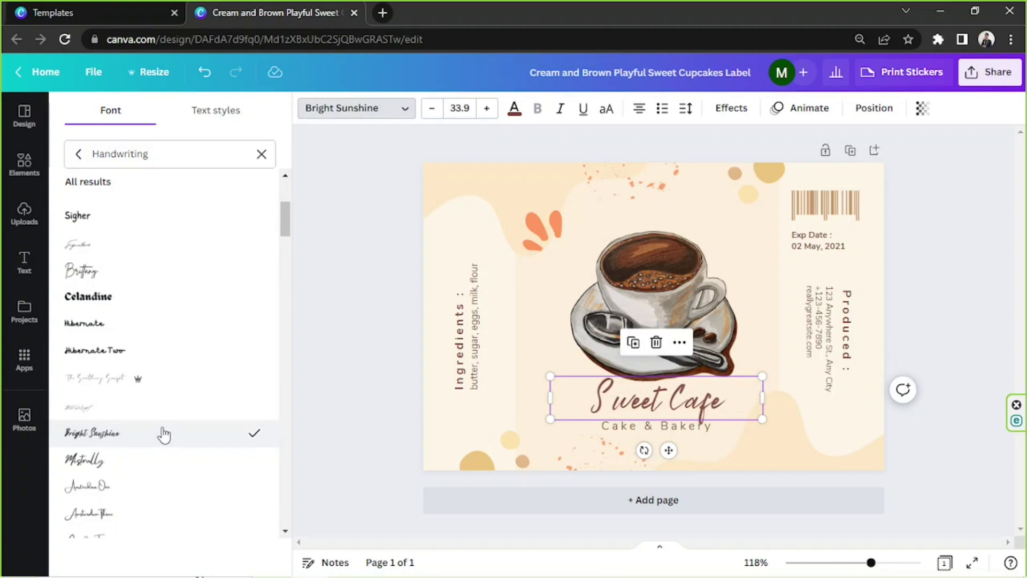
pyautogui.scroll(-4, 164, 434)
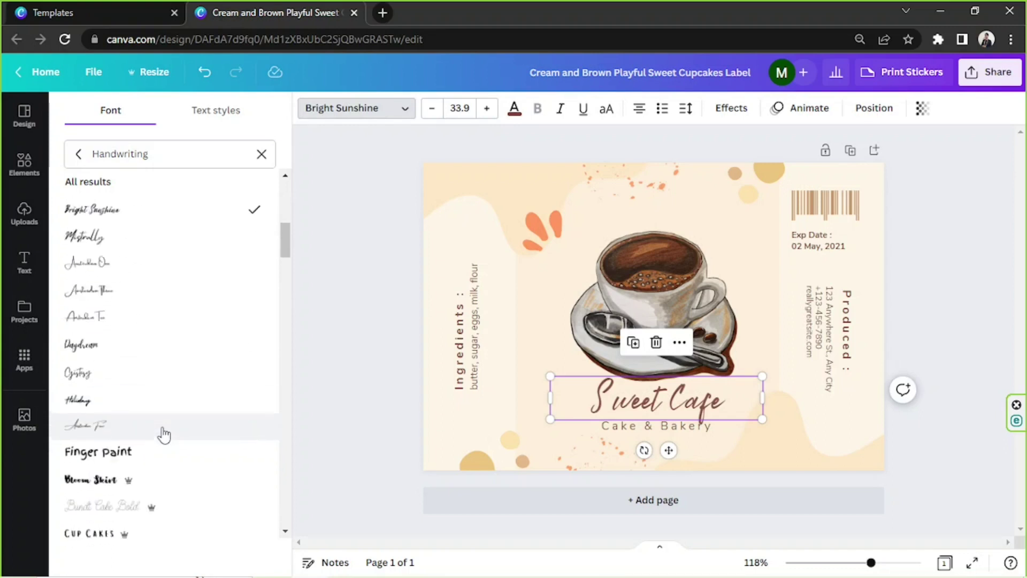
pyautogui.click(165, 396)
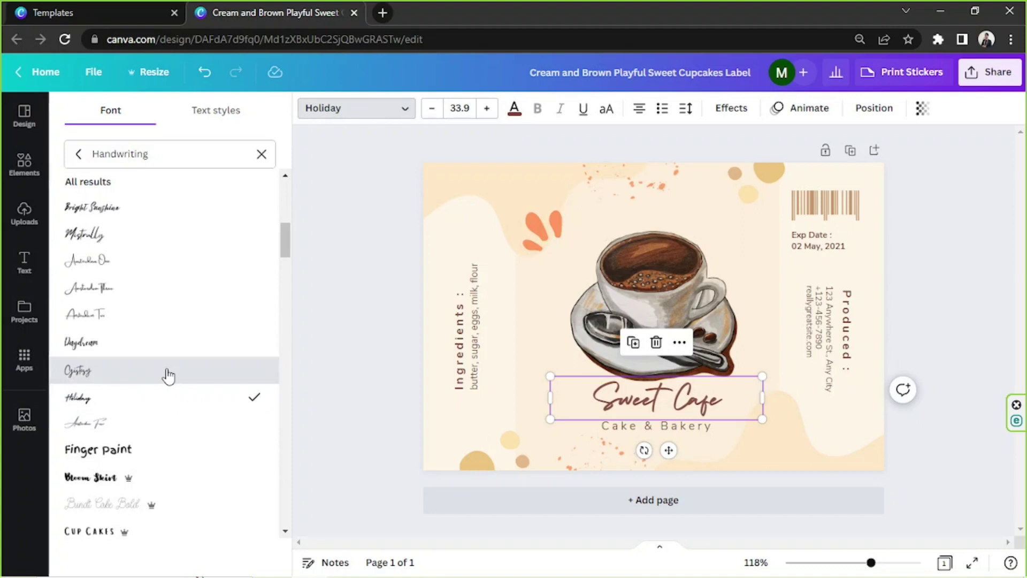
pyautogui.click(168, 374)
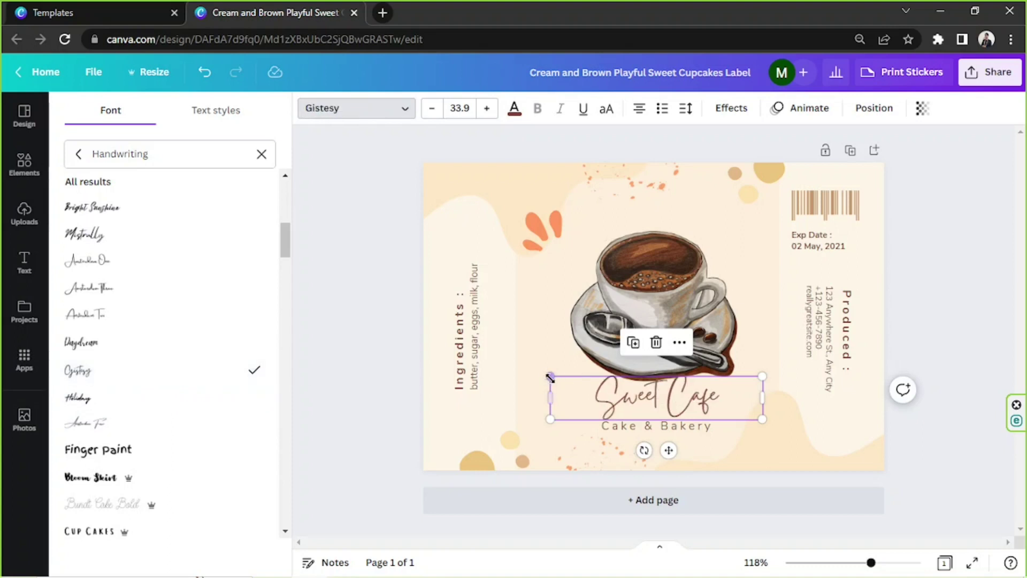
# Enlarge the Sweet Cafe title and realign the title, coffee cup and tagline
pyautogui.moveTo(550, 376); pyautogui.dragTo(510, 368)
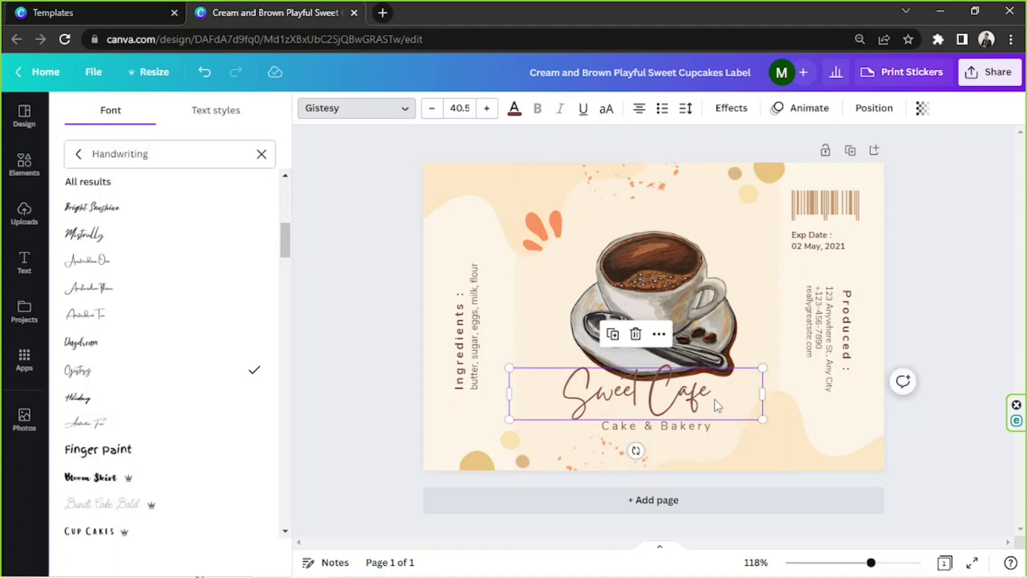
pyautogui.moveTo(717, 406)
pyautogui.mouseDown()
pyautogui.moveTo(706, 436)
pyautogui.moveTo(710, 420)
pyautogui.mouseUp()
pyautogui.click(695, 341)
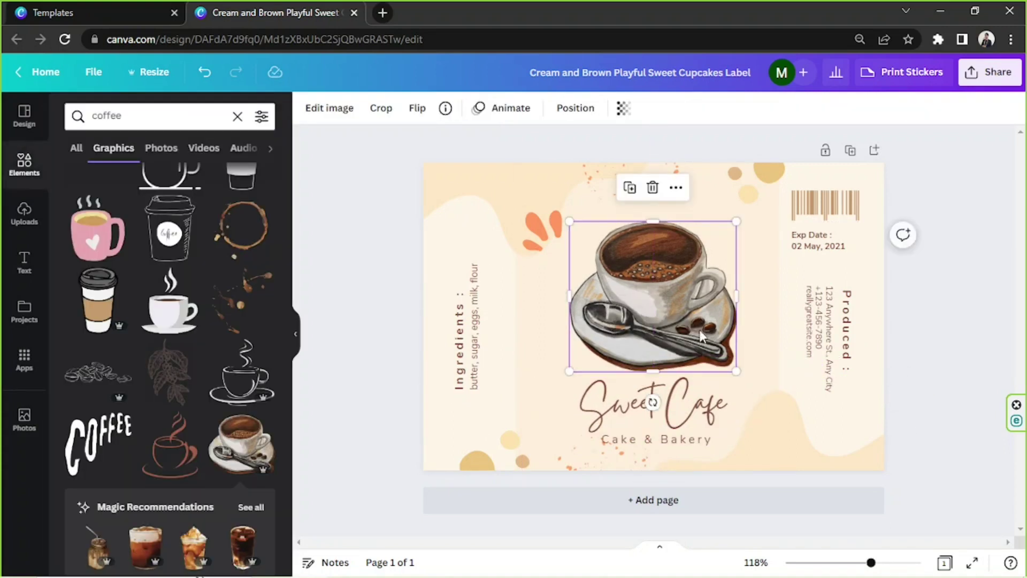
pyautogui.moveTo(698, 329); pyautogui.dragTo(701, 328)
pyautogui.moveTo(708, 396); pyautogui.dragTo(708, 390)
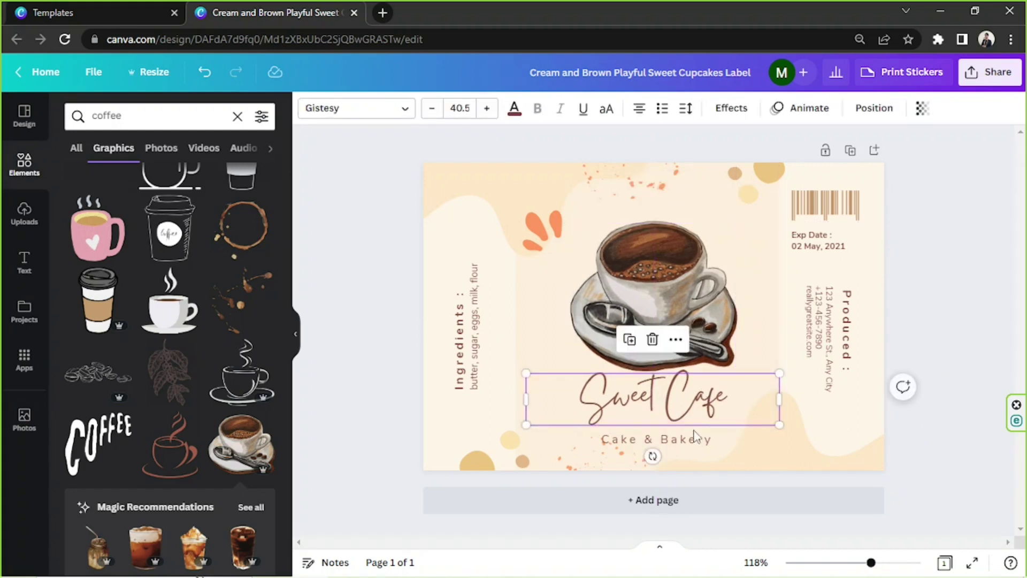
pyautogui.moveTo(692, 445); pyautogui.dragTo(687, 436)
# Change the tagline from 'Cake & Bakery' to 'Coffee House' and nudge it down slightly
pyautogui.click(687, 436)
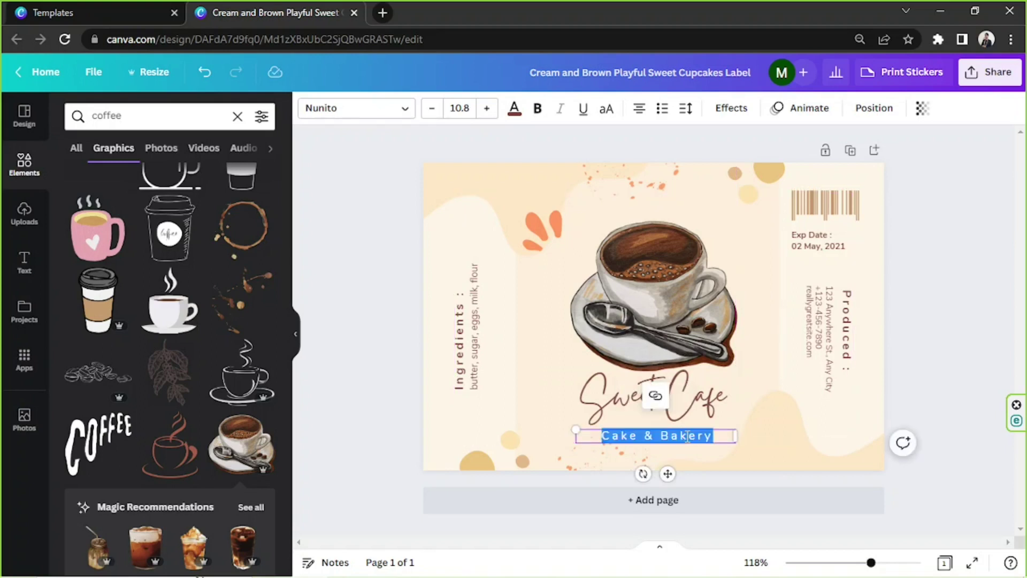
pyautogui.write('Little')
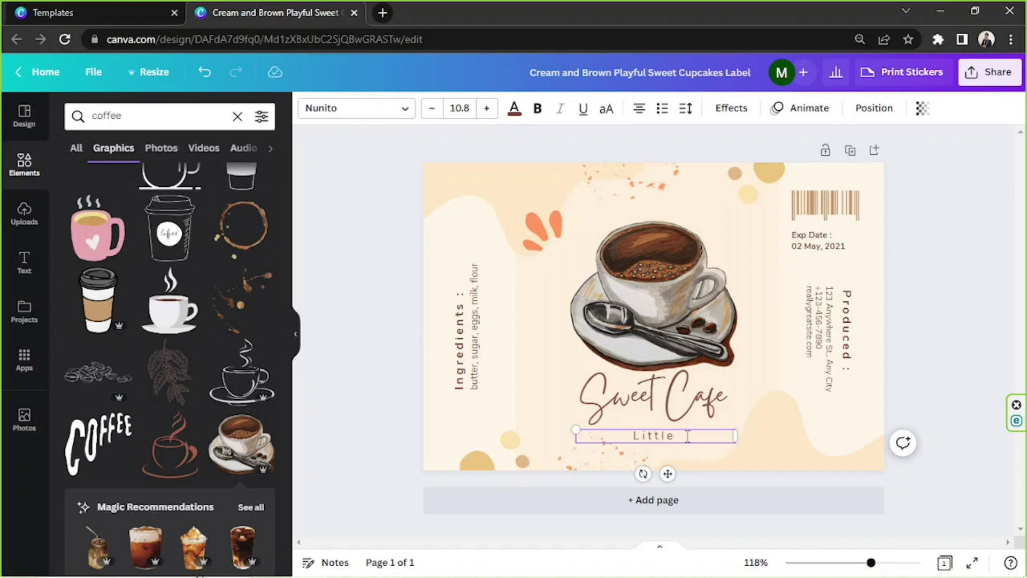
pyautogui.press('BackSpace')
pyautogui.write('Coffee h')
pyautogui.press('BackSpace')
pyautogui.write('House')
pyautogui.click(967, 317)
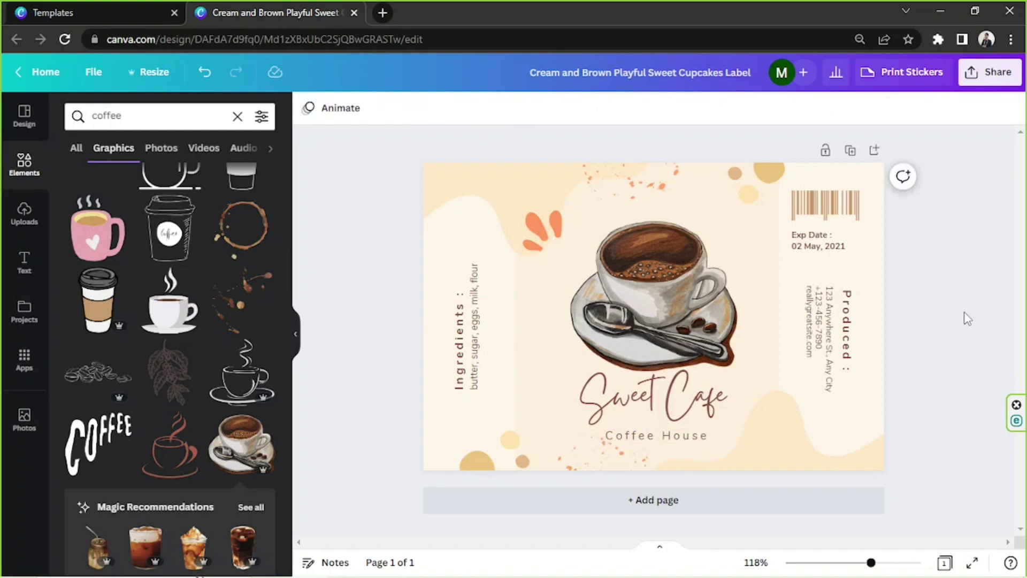
pyautogui.click(678, 437)
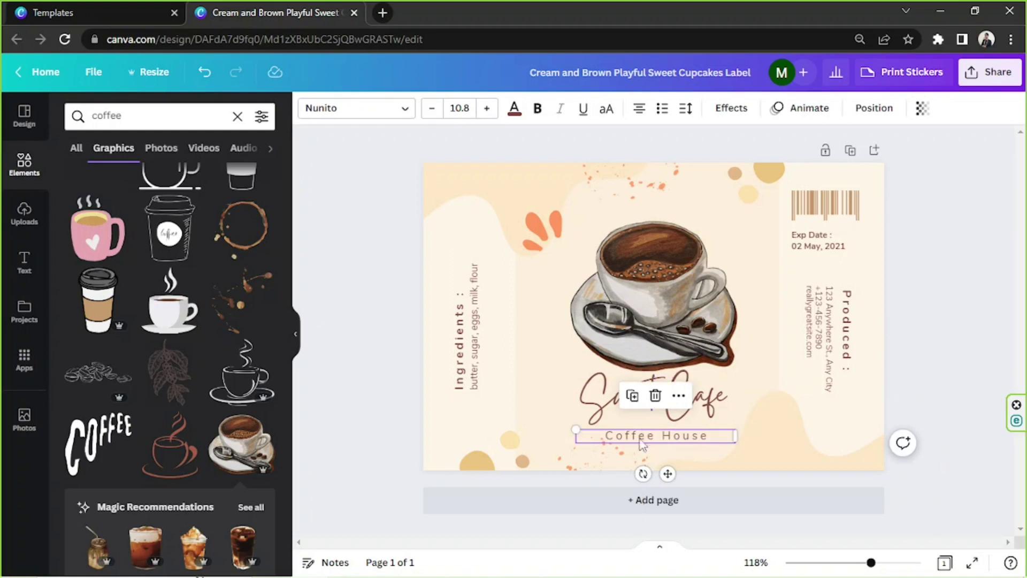
pyautogui.moveTo(642, 443); pyautogui.dragTo(649, 454)
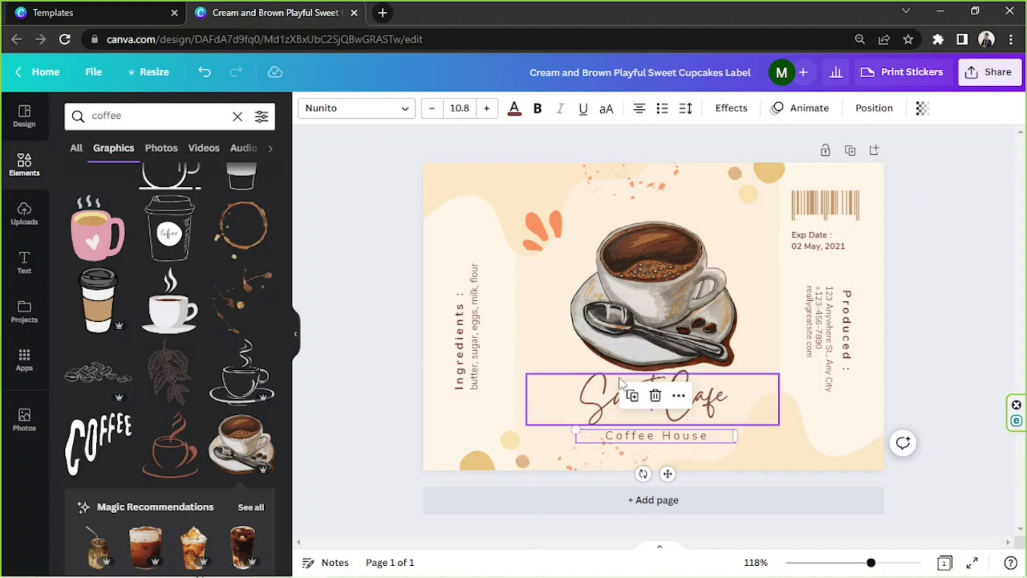
# Look over the tagline's font choices, then close the list without changing it
pyautogui.click(372, 111)
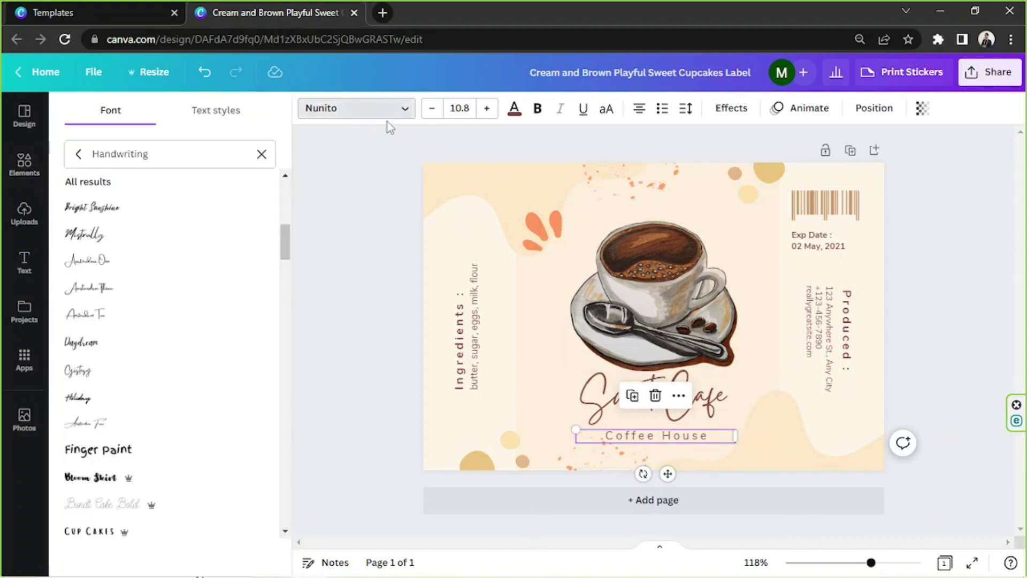
pyautogui.scroll(-10, 262, 247)
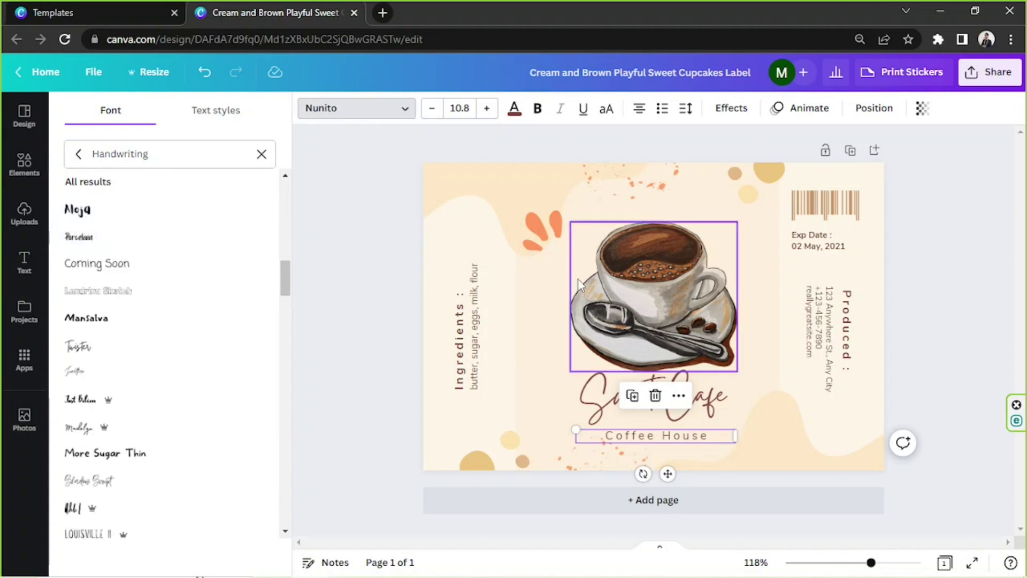
pyautogui.press('Escape')
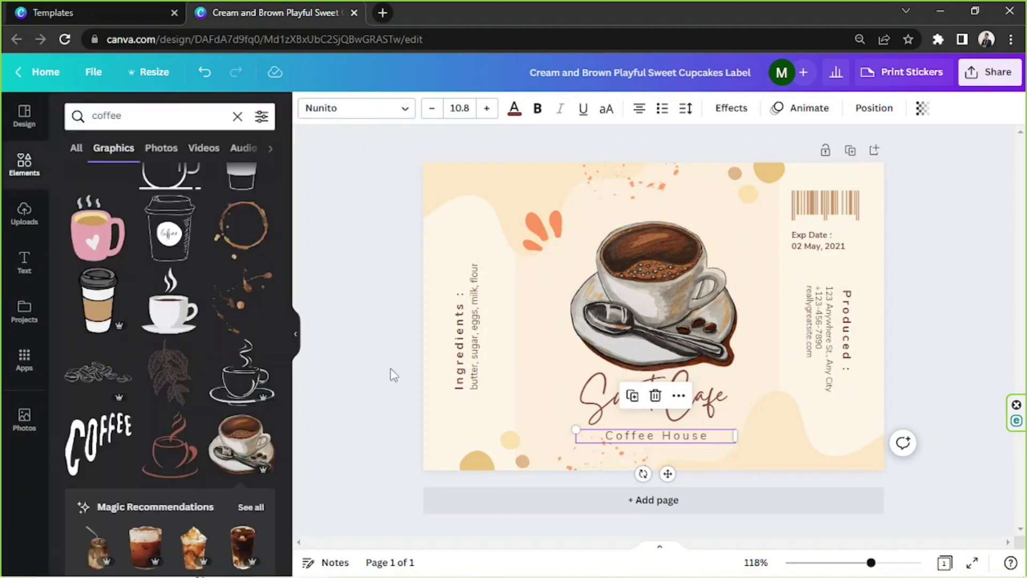
pyautogui.click(941, 325)
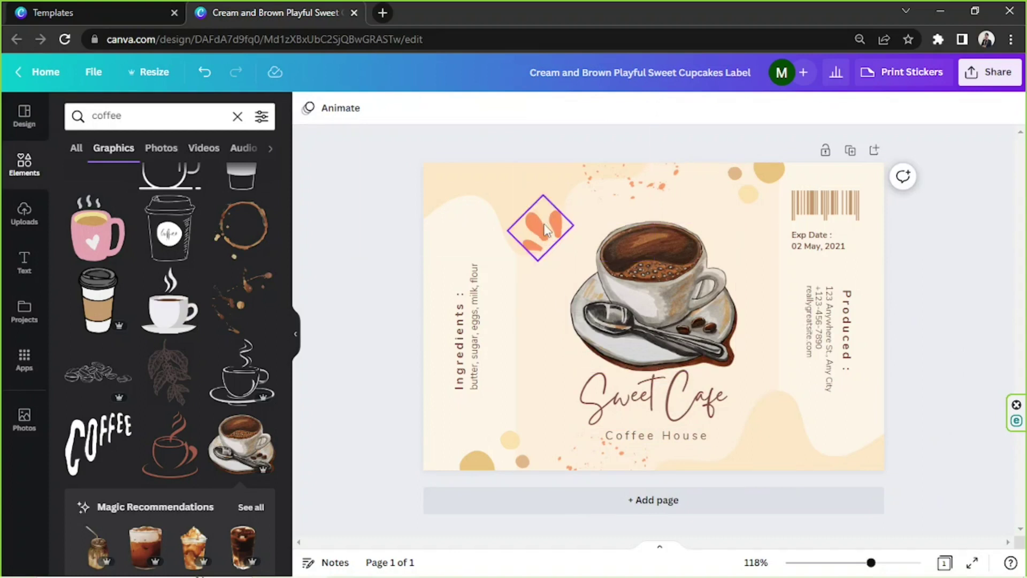
# Move the orange leaf onto the cup's top-left edge and rotate it to a shallower angle
pyautogui.moveTo(546, 230); pyautogui.dragTo(576, 223)
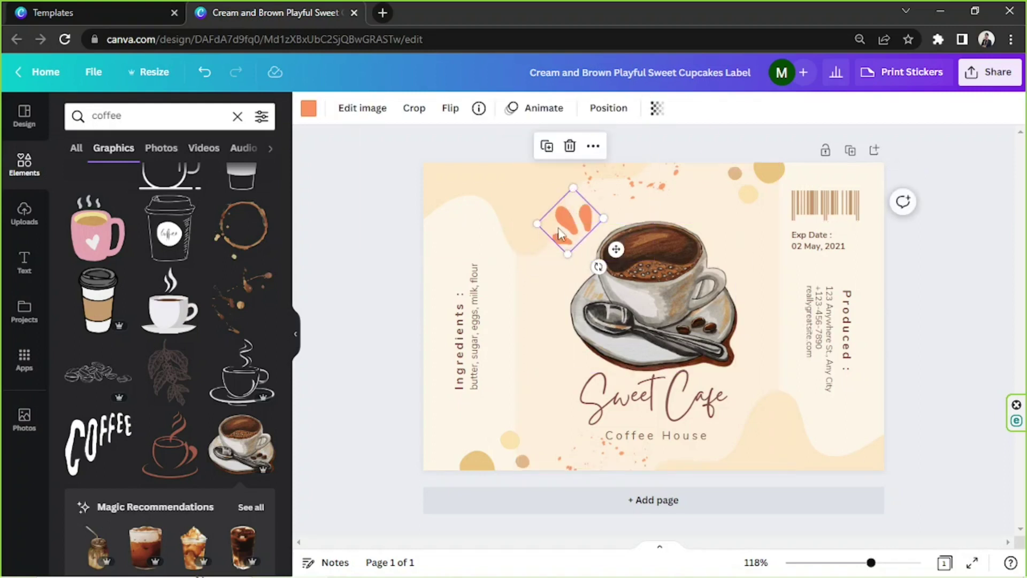
pyautogui.moveTo(570, 230); pyautogui.dragTo(577, 227)
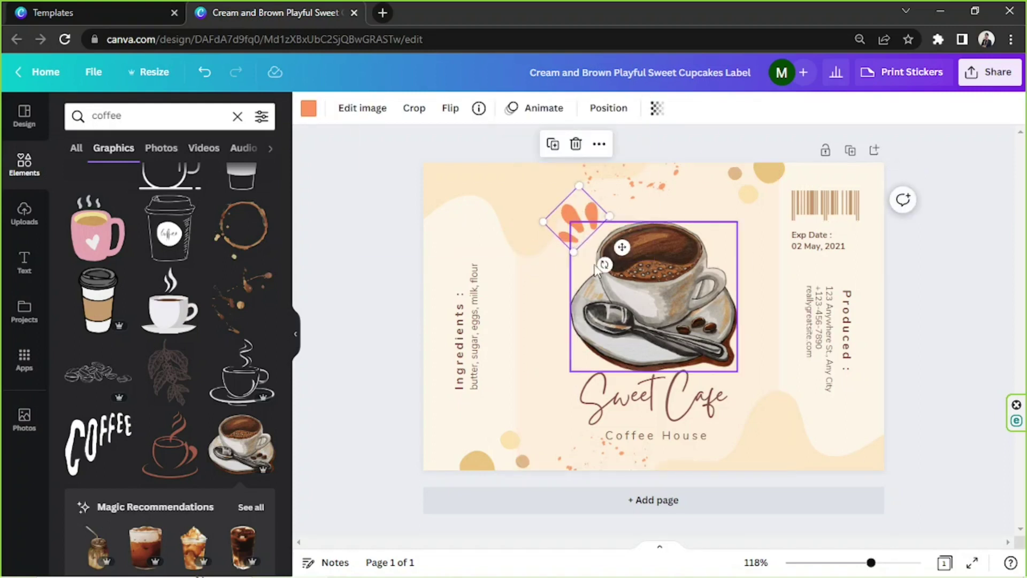
pyautogui.moveTo(614, 271); pyautogui.dragTo(620, 249)
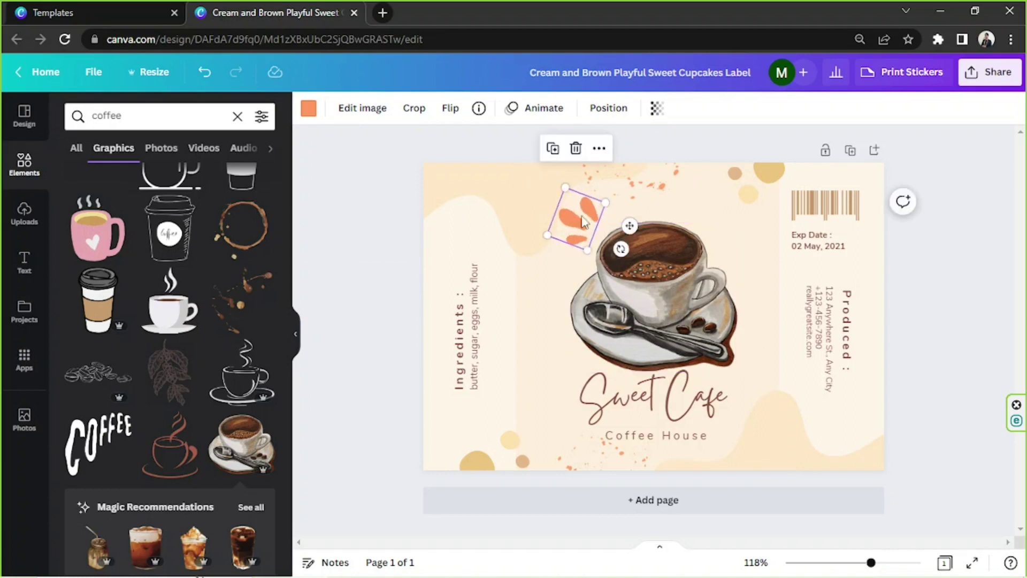
pyautogui.click(460, 459)
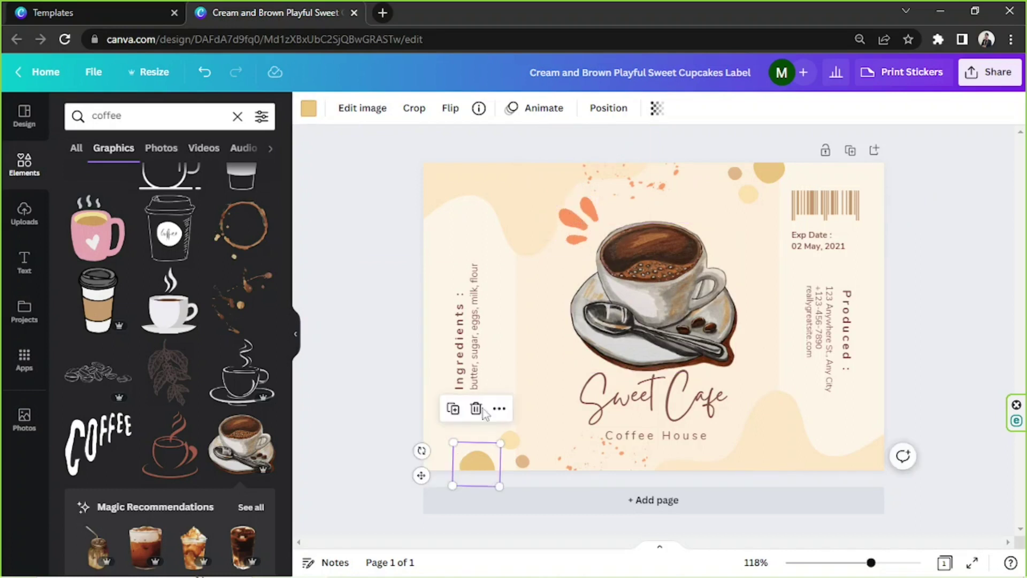
# Recolour the background shapes dark brown #624B44
pyautogui.click(436, 374)
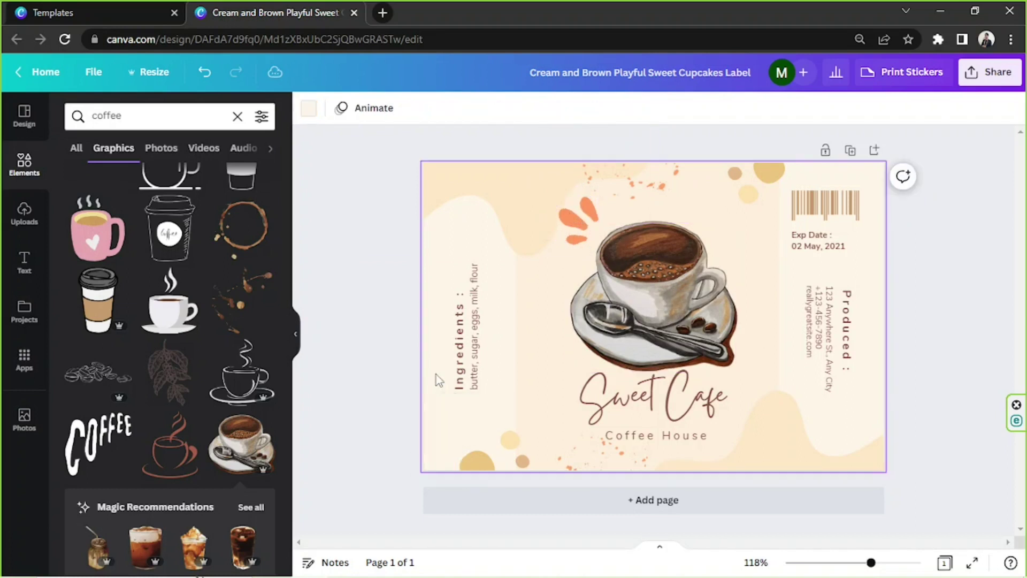
pyautogui.click(309, 109)
pyautogui.click(112, 188)
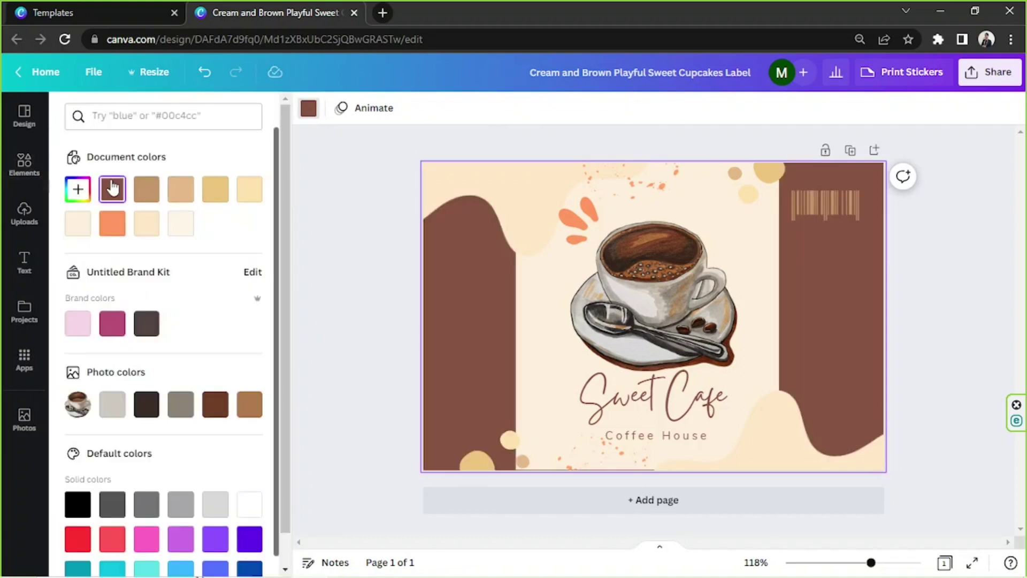
pyautogui.click(78, 189)
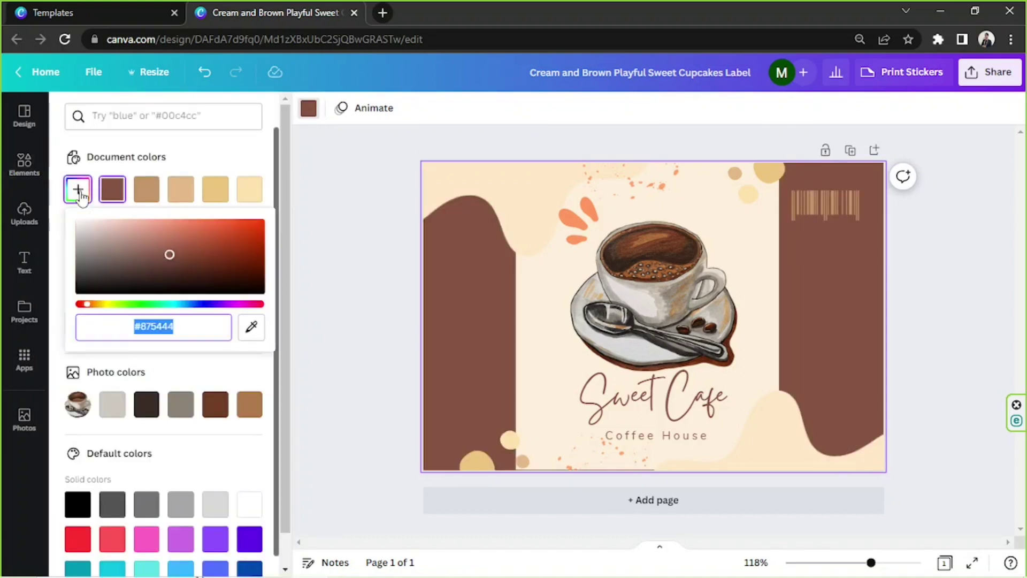
pyautogui.click(131, 258)
pyautogui.moveTo(130, 259); pyautogui.dragTo(134, 265)
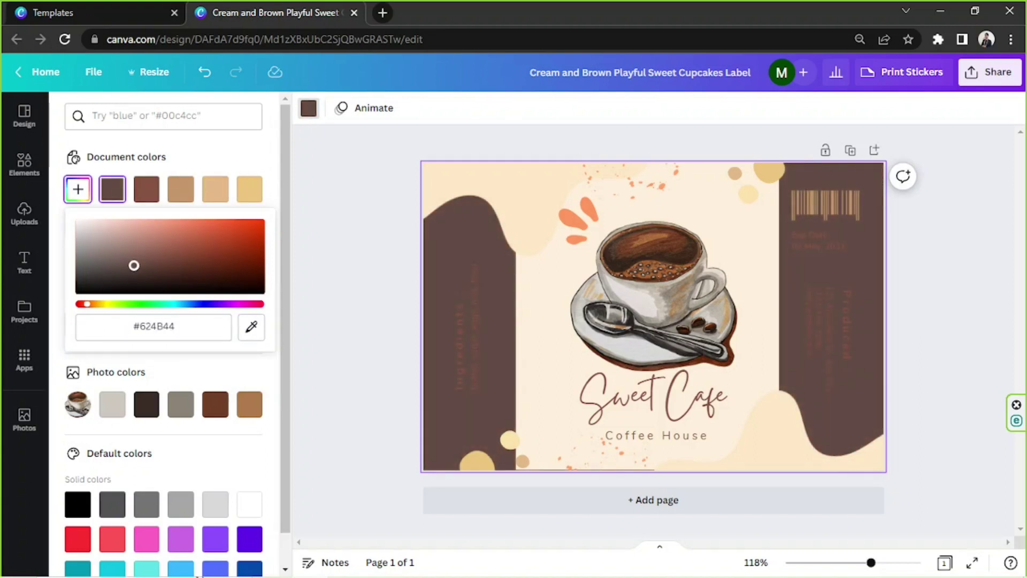
# Drag the central cream panel to the page's left edge
pyautogui.click(527, 325)
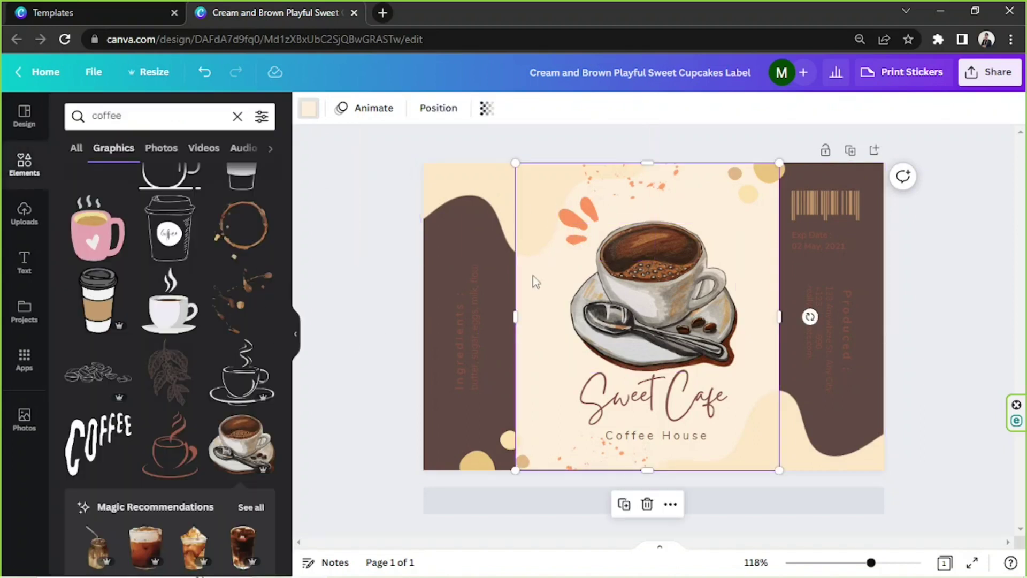
pyautogui.moveTo(535, 297); pyautogui.dragTo(426, 571)
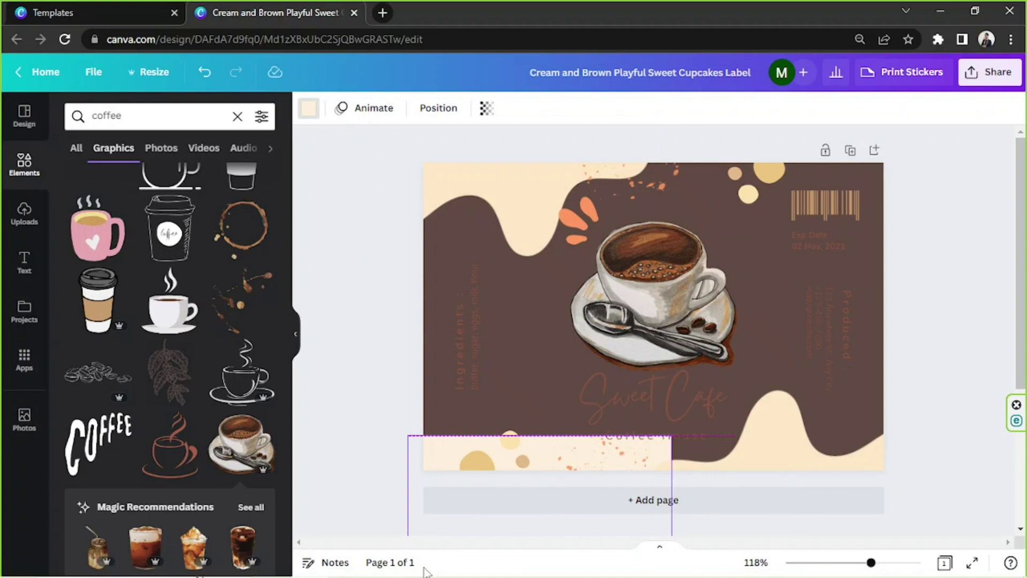
pyautogui.moveTo(426, 571); pyautogui.dragTo(272, 452)
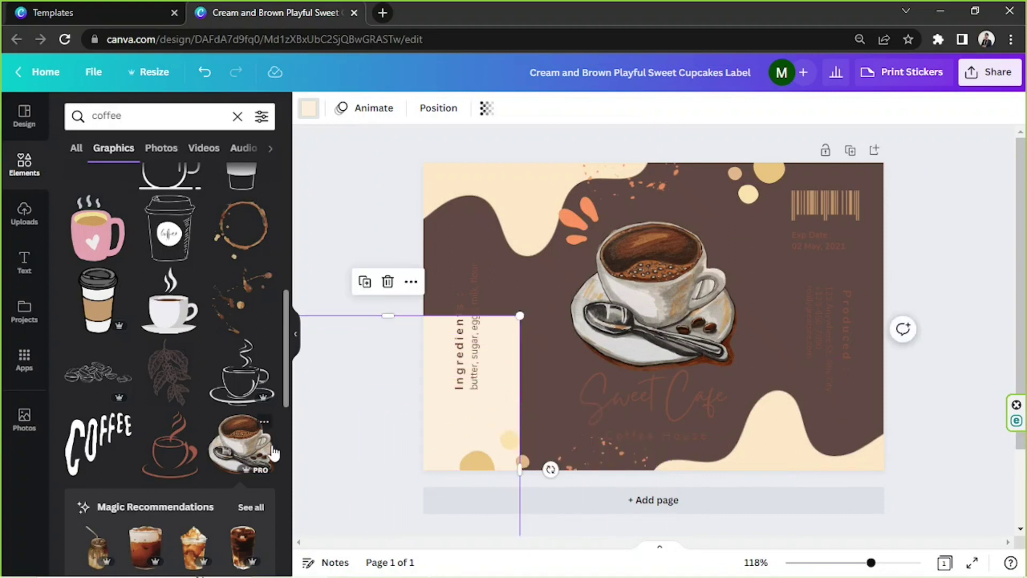
# Delete the cream panel and make the Sweet Cafe and Coffee House texts cream
pyautogui.press('Delete')
pyautogui.click(598, 387)
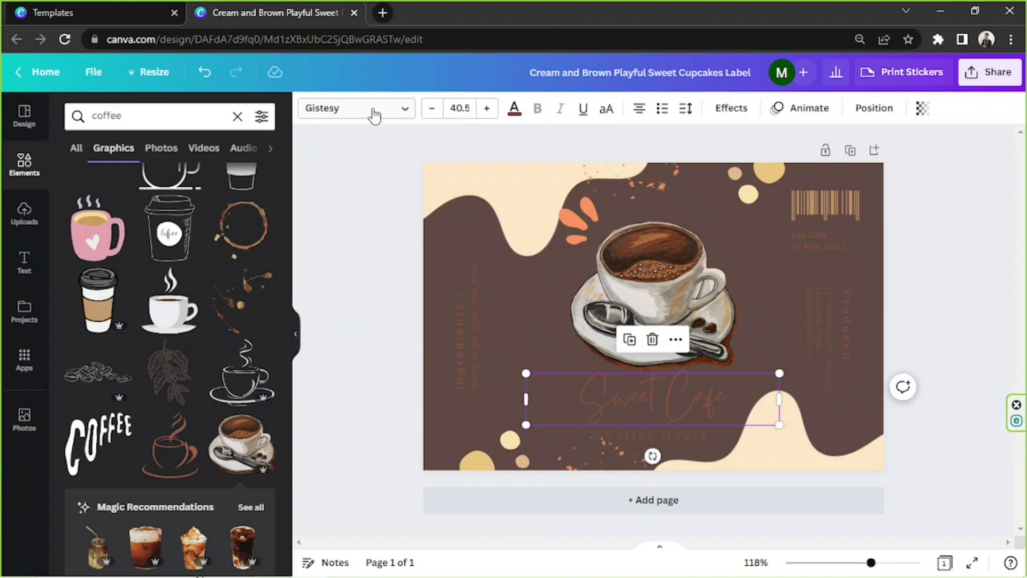
pyautogui.click(514, 108)
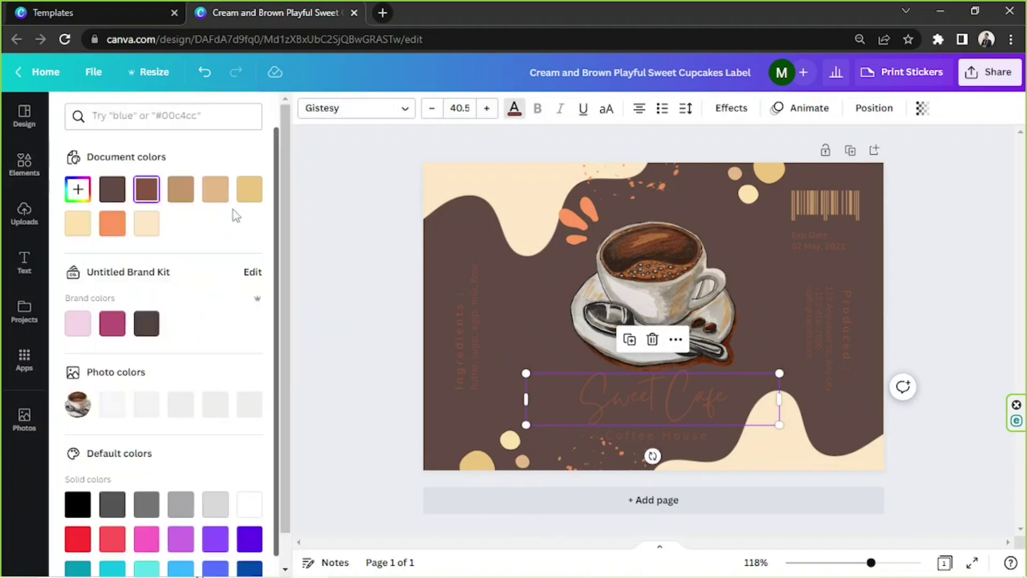
pyautogui.click(147, 223)
pyautogui.click(648, 442)
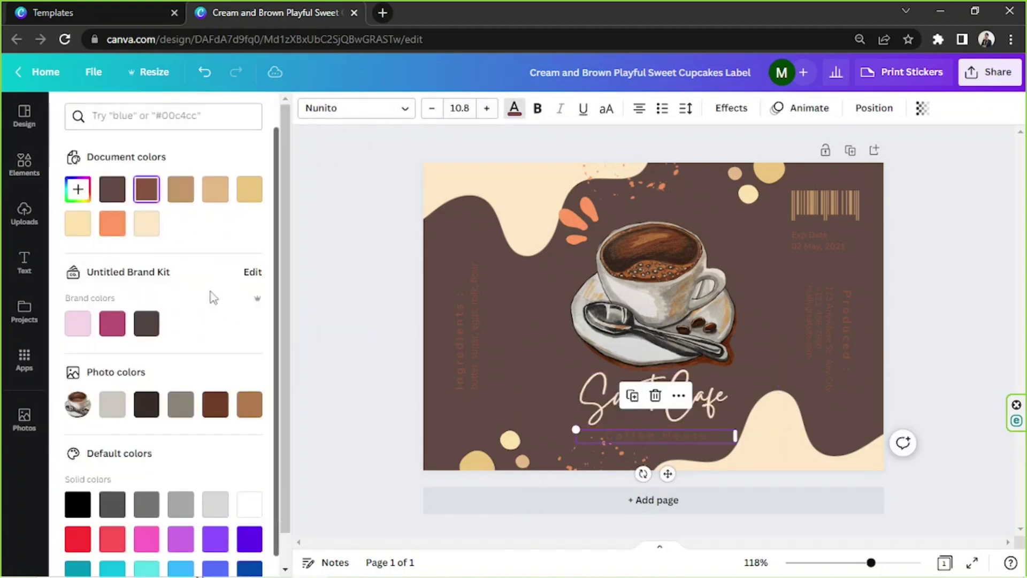
pyautogui.click(146, 223)
# Recolour the bottom-right cream wave dark brown #402B25
pyautogui.click(823, 452)
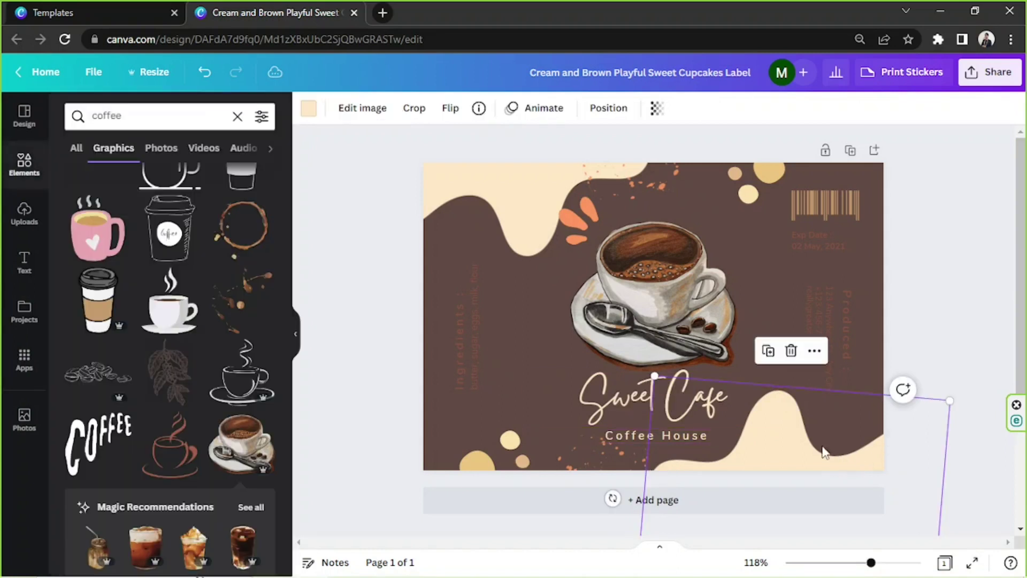
pyautogui.click(308, 109)
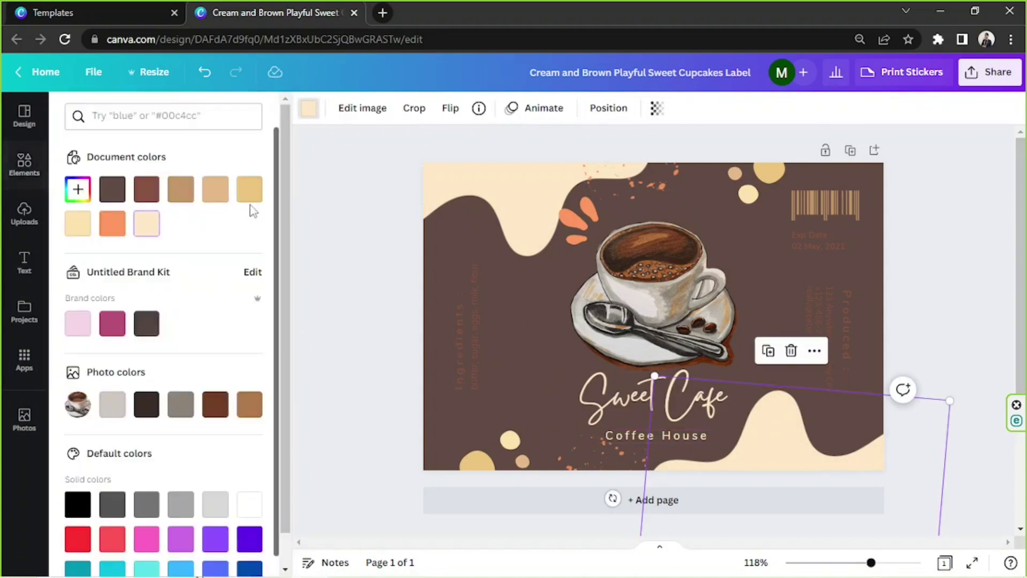
pyautogui.click(114, 190)
pyautogui.click(78, 188)
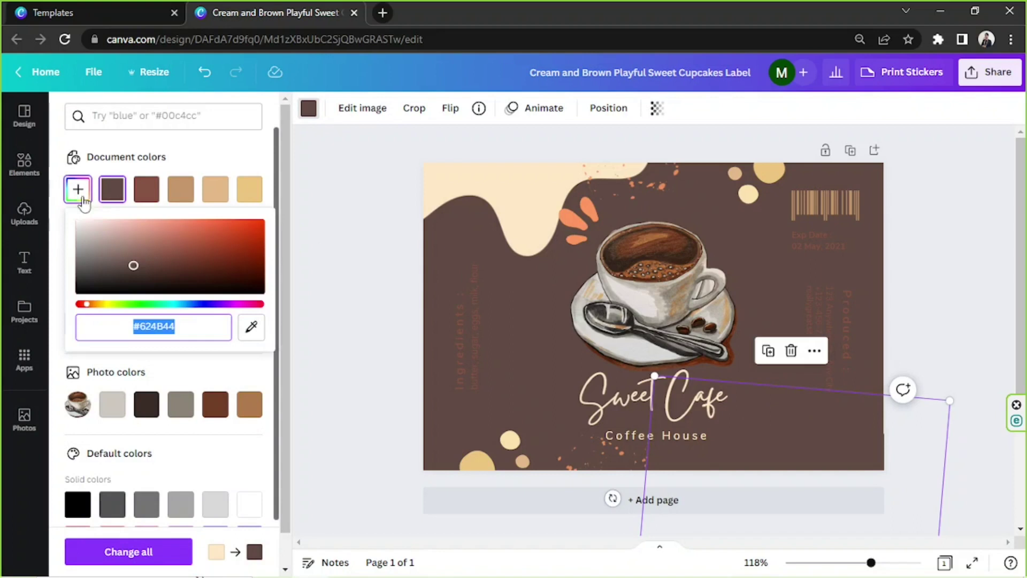
pyautogui.moveTo(150, 276)
pyautogui.mouseDown()
pyautogui.moveTo(153, 264)
pyautogui.moveTo(220, 289)
pyautogui.moveTo(108, 294)
pyautogui.moveTo(167, 272)
pyautogui.moveTo(172, 257)
pyautogui.moveTo(155, 276)
pyautogui.mouseUp()
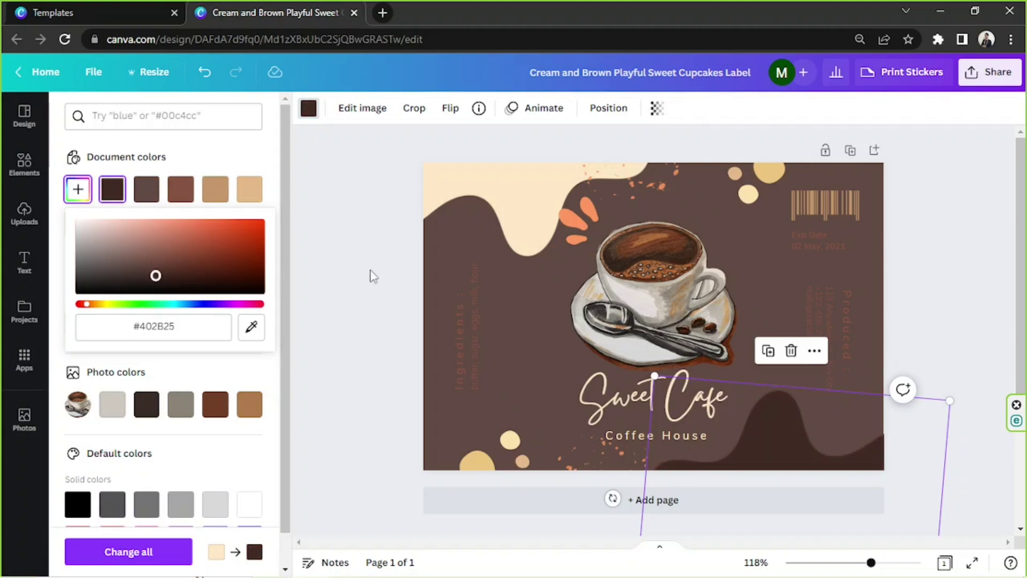
# Recolour the cream top-left blob to the darkest document brown and nudge it slightly
pyautogui.click(444, 171)
pyautogui.click(309, 110)
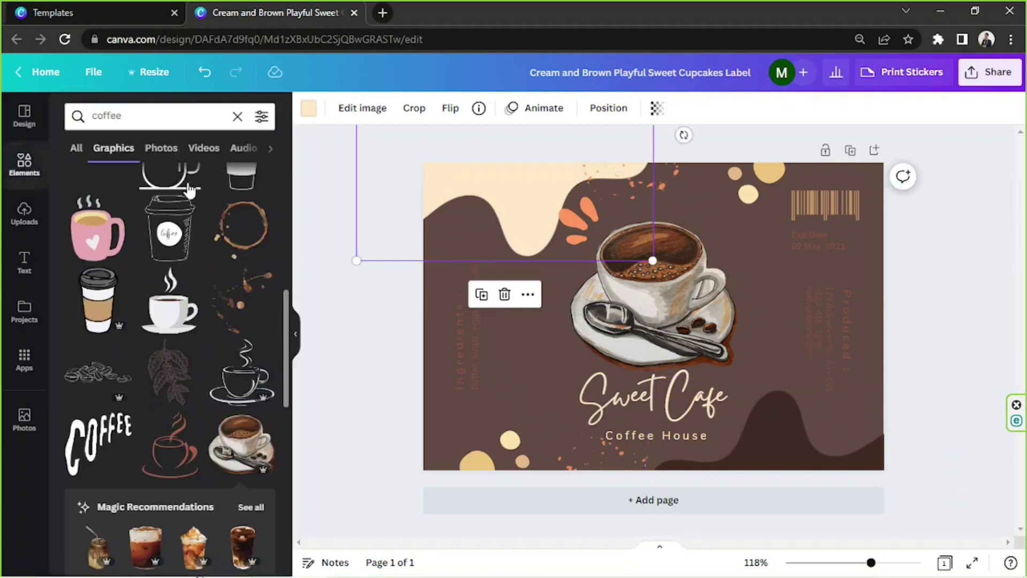
pyautogui.click(309, 109)
pyautogui.click(113, 189)
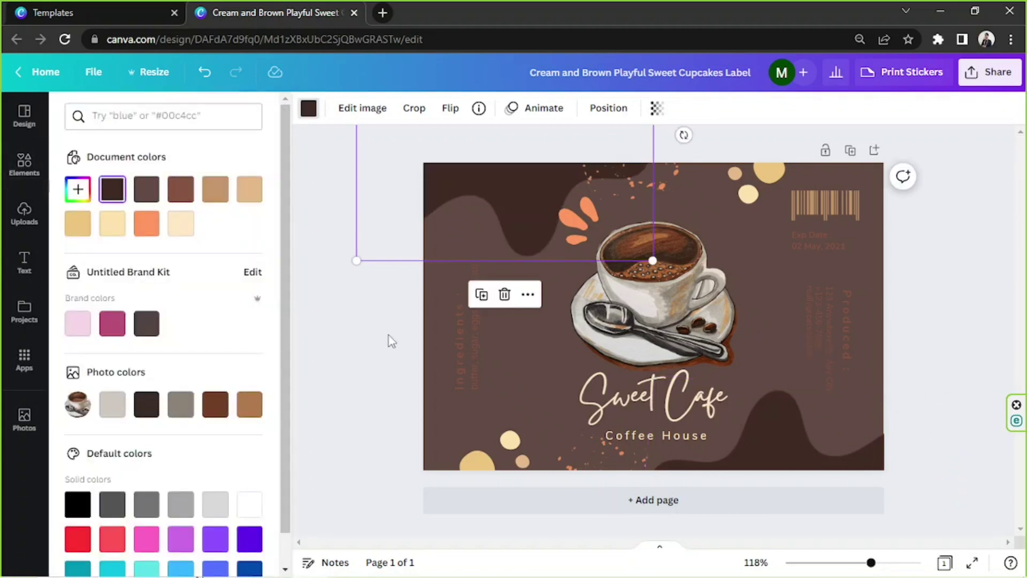
pyautogui.press('Escape')
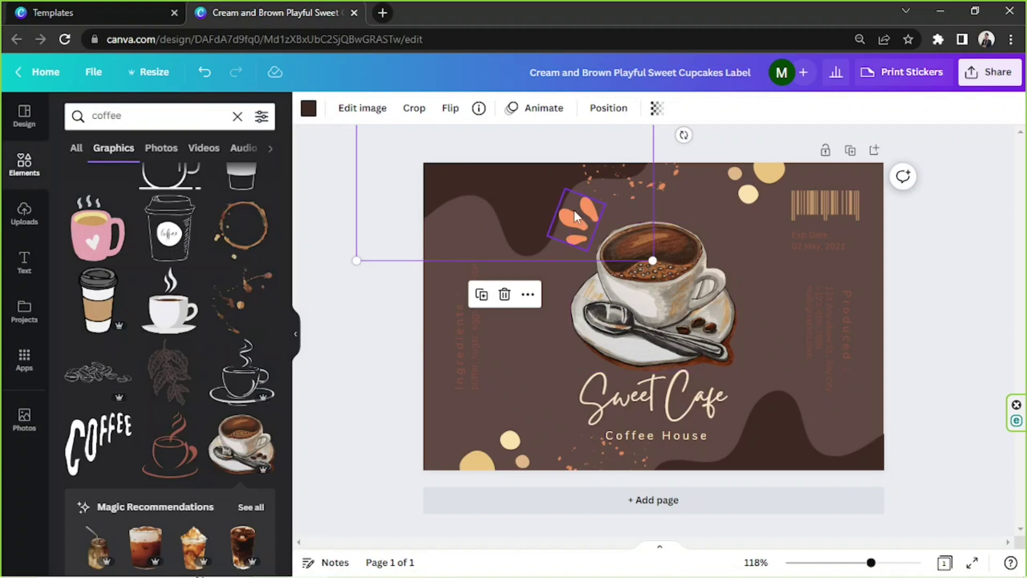
pyautogui.moveTo(575, 210); pyautogui.dragTo(579, 214)
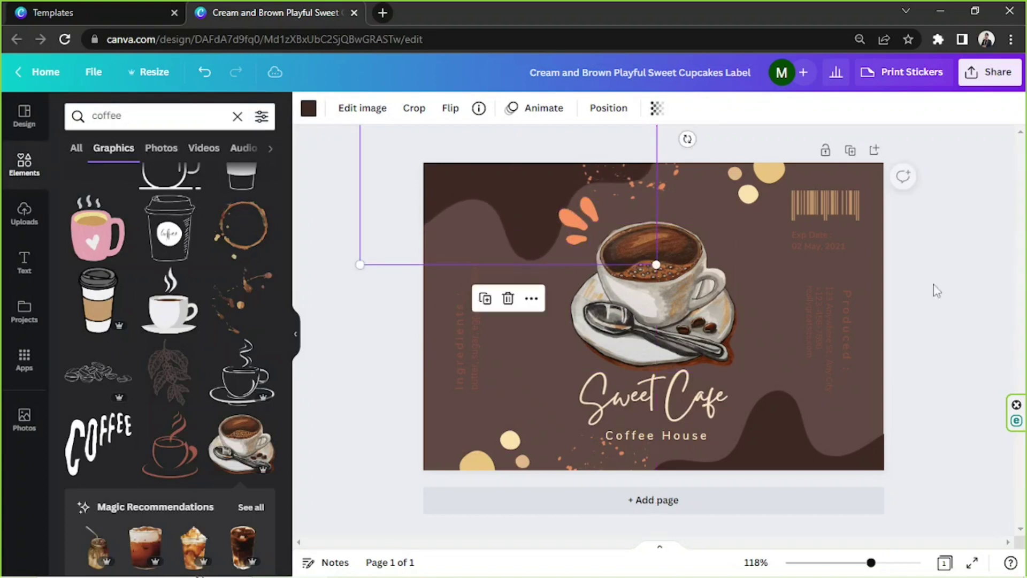
pyautogui.click(936, 290)
# Make the bottom orange splatter darkest brown, enlarge it, and move it toward the bottom edge
pyautogui.click(590, 457)
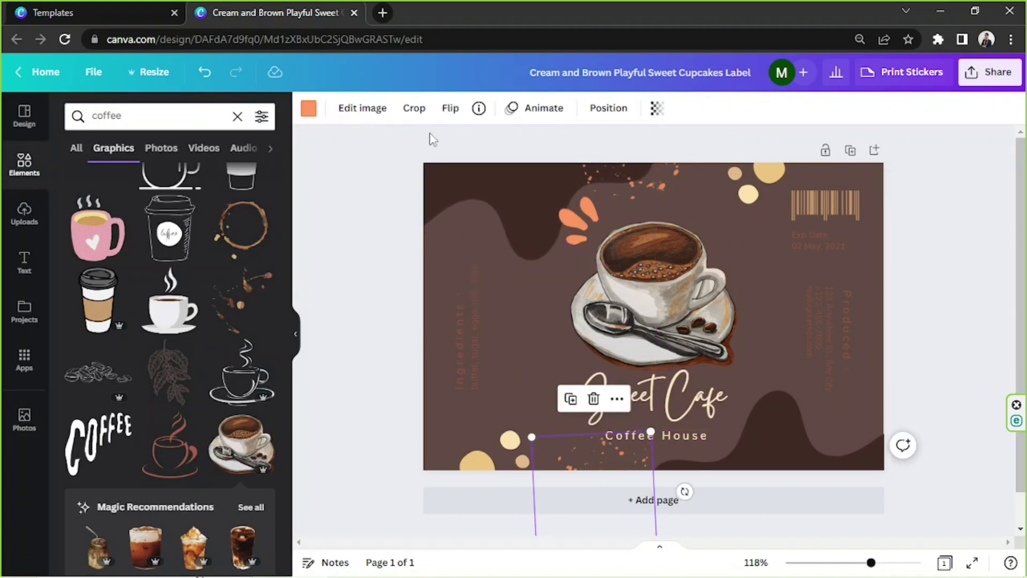
pyautogui.click(308, 108)
pyautogui.click(158, 197)
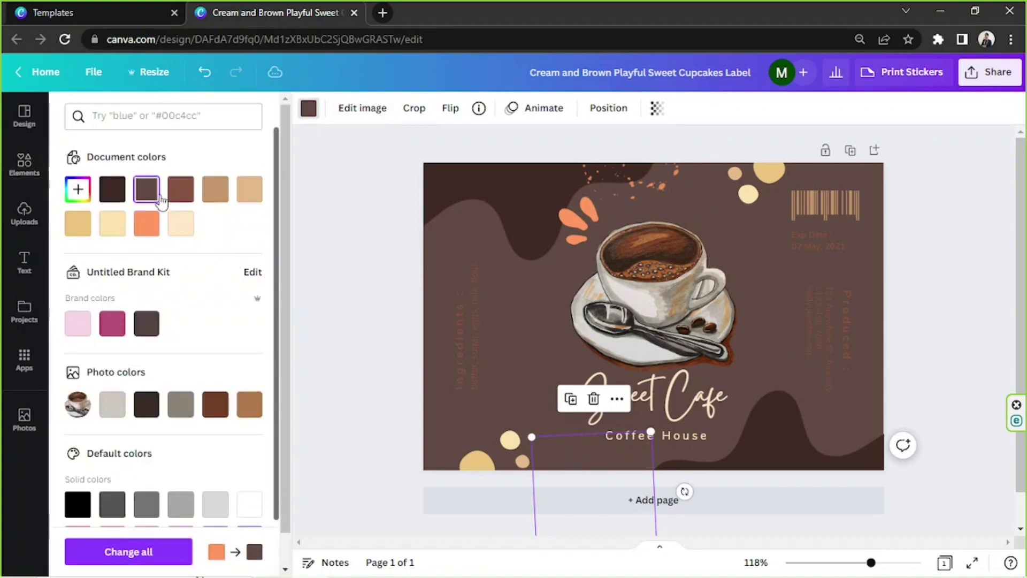
pyautogui.click(112, 189)
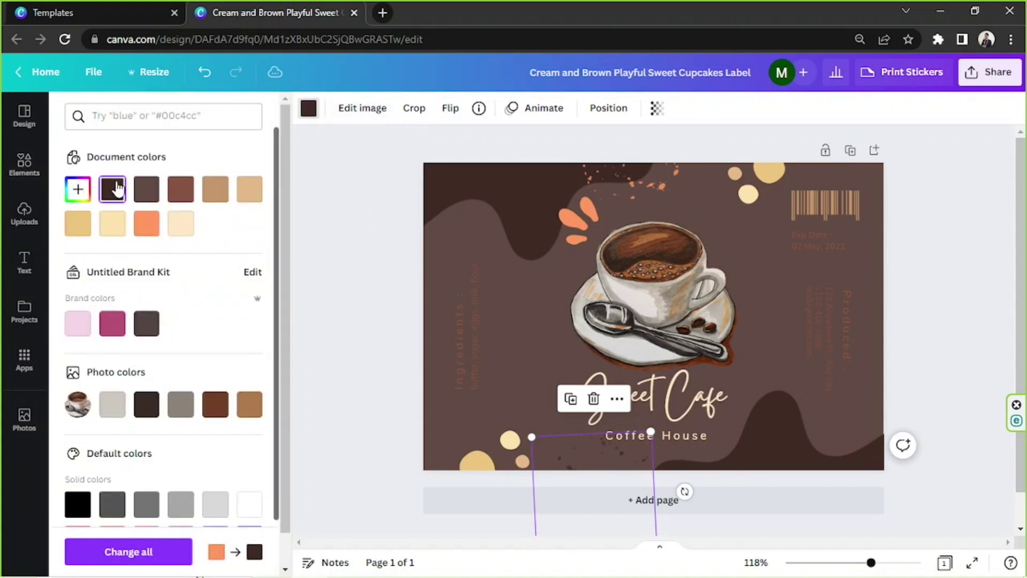
pyautogui.moveTo(651, 431); pyautogui.dragTo(704, 370)
pyautogui.moveTo(631, 464); pyautogui.dragTo(668, 503)
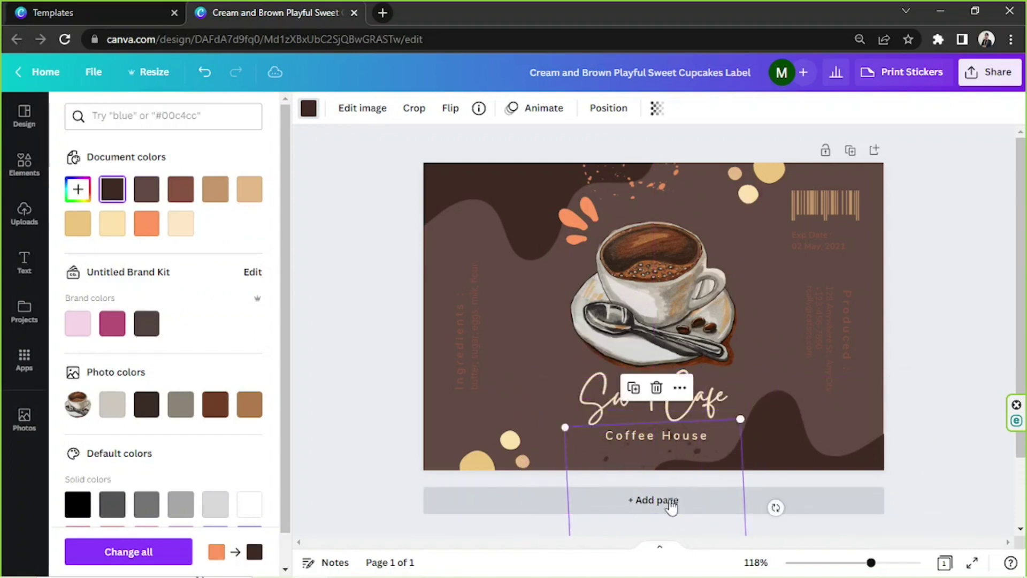
# Enlarge the splatter above the cup, recolour it darkest brown, and shift it up and left
pyautogui.click(658, 185)
pyautogui.moveTo(719, 139); pyautogui.dragTo(897, 195)
pyautogui.moveTo(724, 197); pyautogui.dragTo(671, 181)
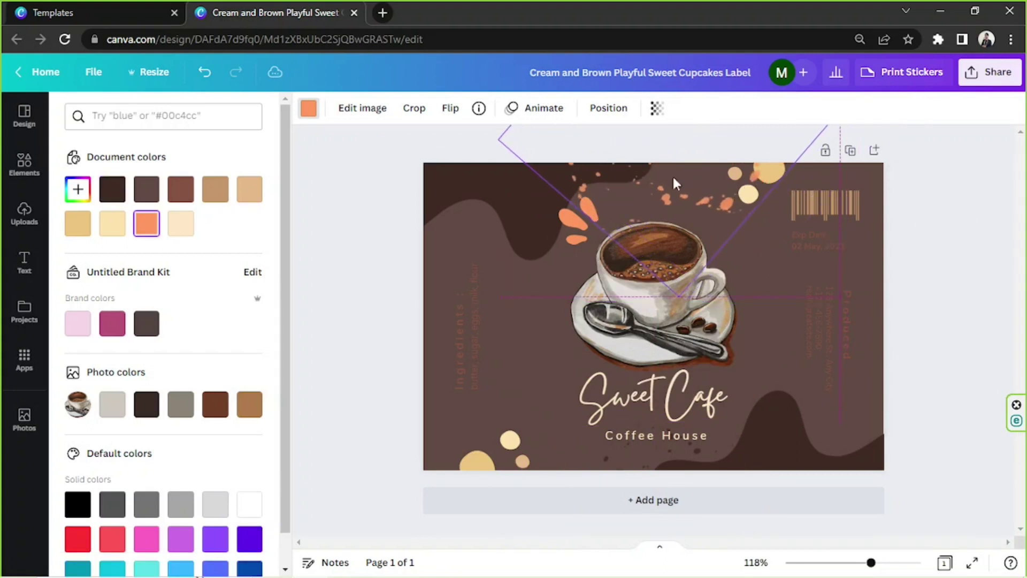
pyautogui.click(308, 110)
pyautogui.click(308, 109)
pyautogui.click(112, 189)
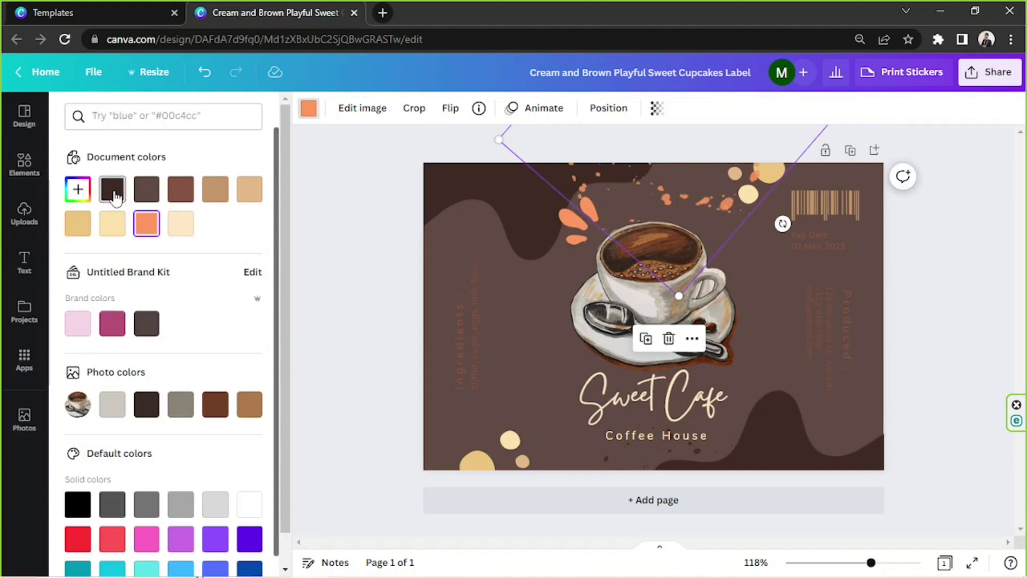
pyautogui.moveTo(679, 192); pyautogui.dragTo(642, 161)
pyautogui.click(894, 286)
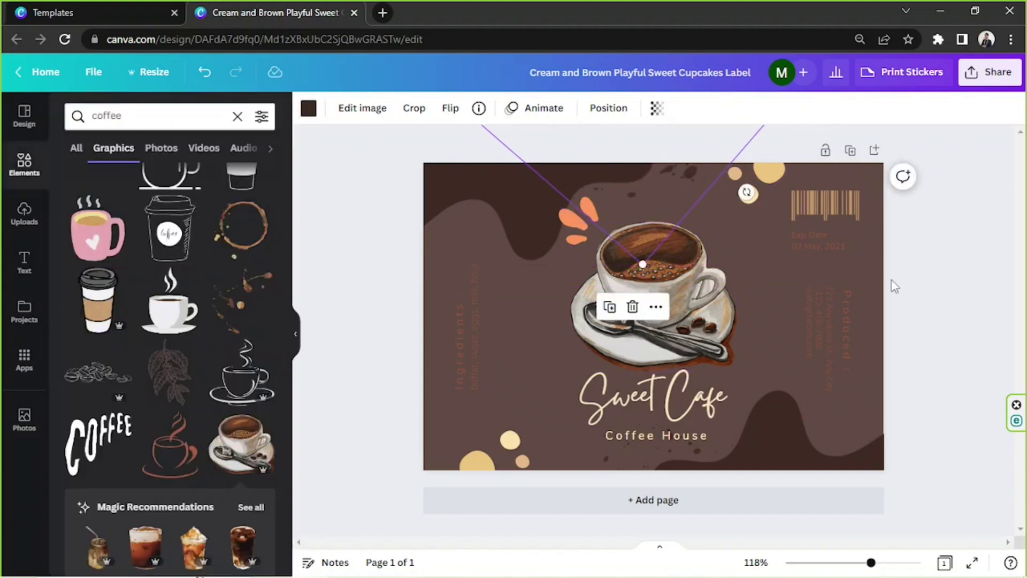
pyautogui.click(529, 250)
# Make the Ingredients heading, the ingredients list and the barcode cream
pyautogui.click(456, 340)
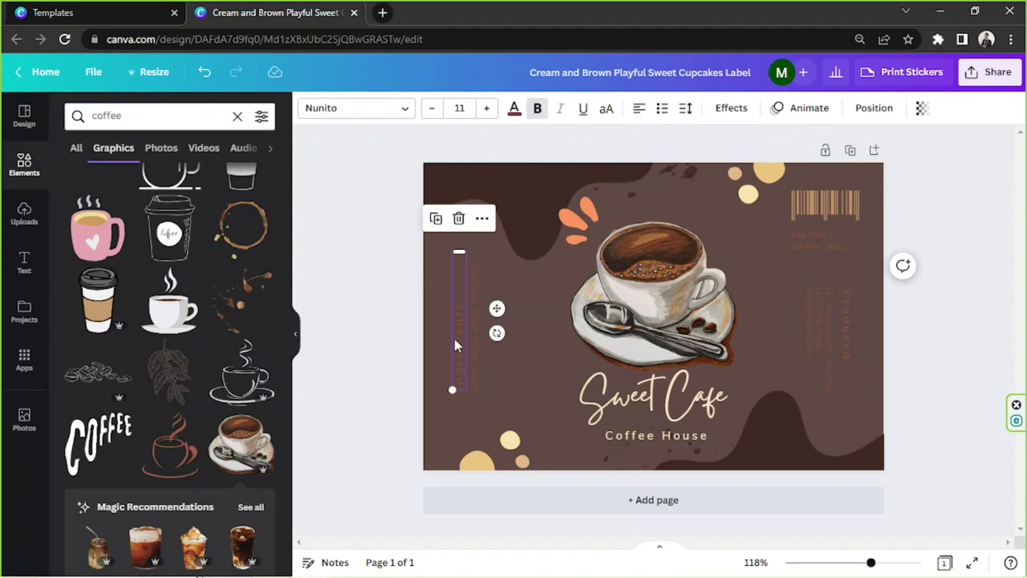
pyautogui.click(514, 108)
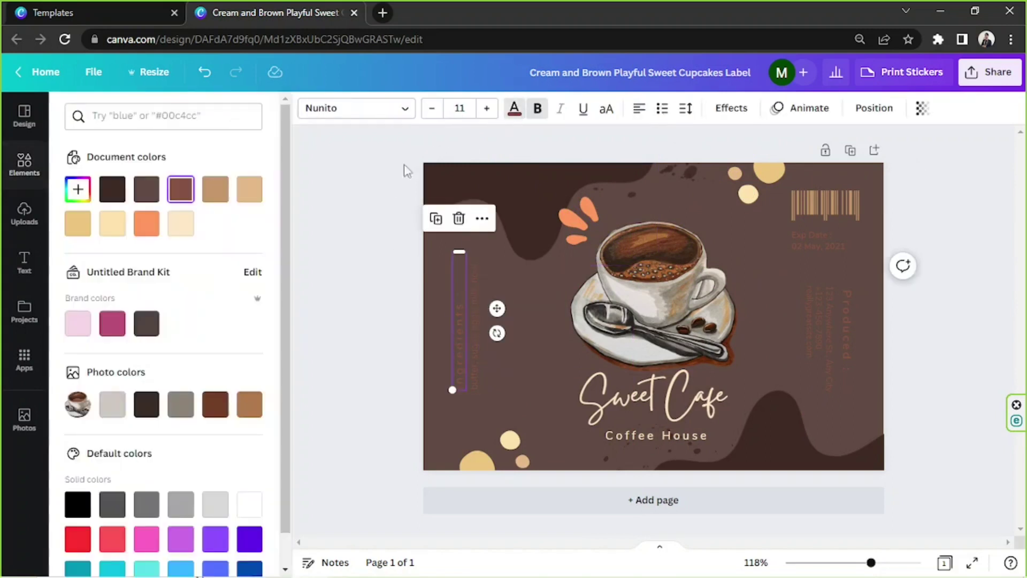
pyautogui.click(180, 223)
pyautogui.click(474, 378)
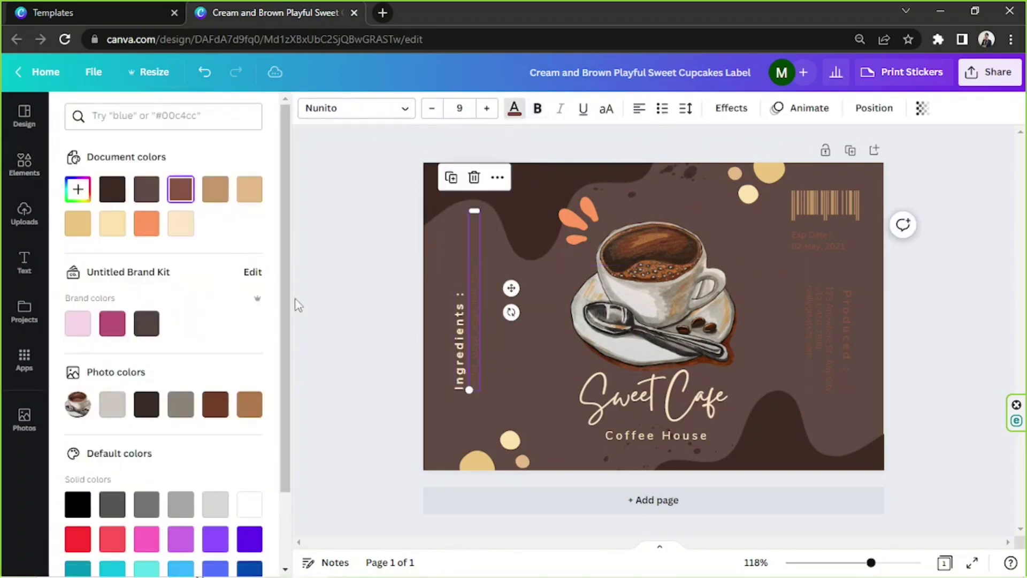
pyautogui.click(180, 223)
pyautogui.click(823, 214)
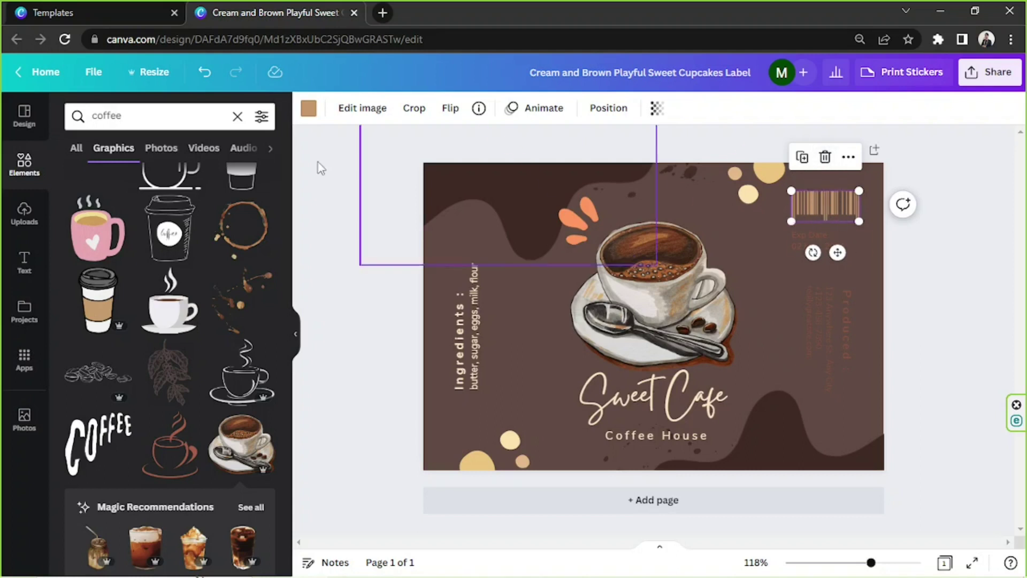
pyautogui.click(308, 108)
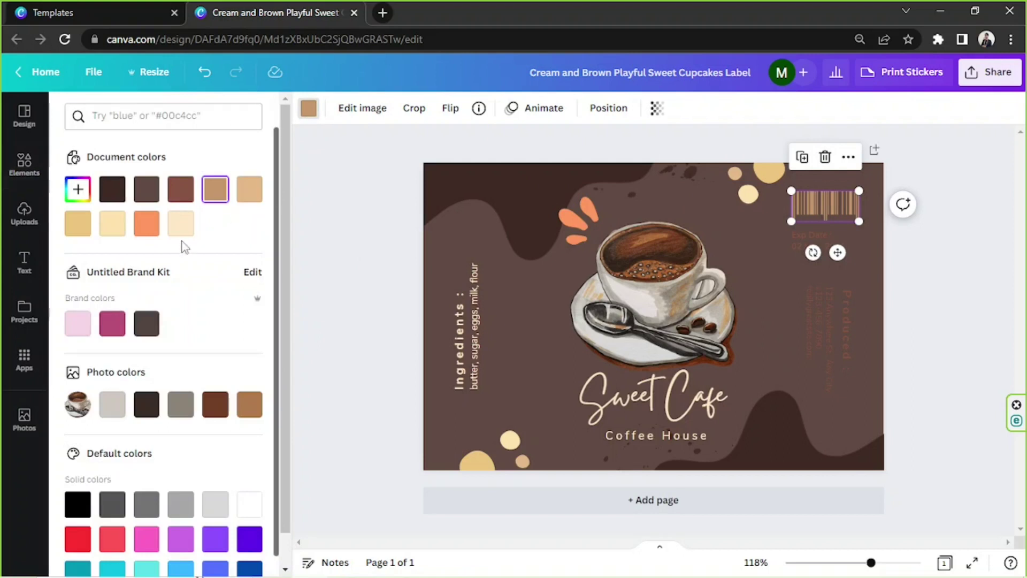
pyautogui.click(181, 223)
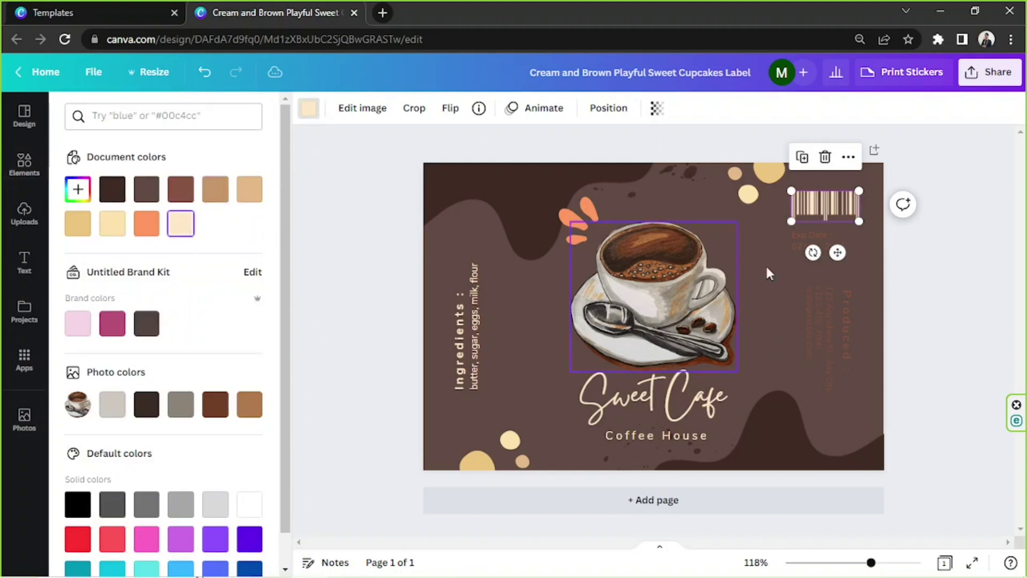
# Make the Exp Date text, the vertical address block and the Produced heading cream
pyautogui.click(800, 242)
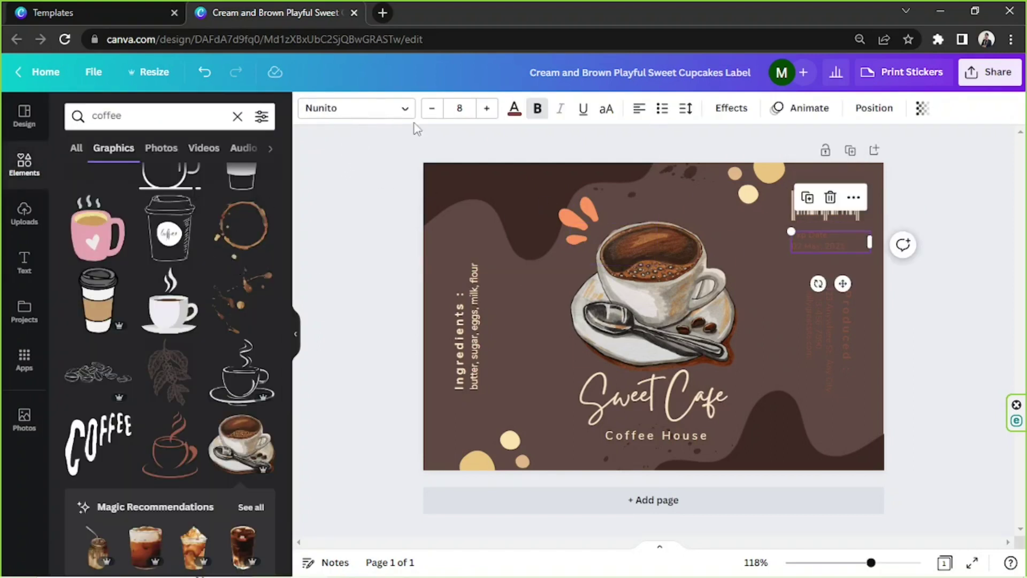
pyautogui.click(514, 109)
pyautogui.click(153, 236)
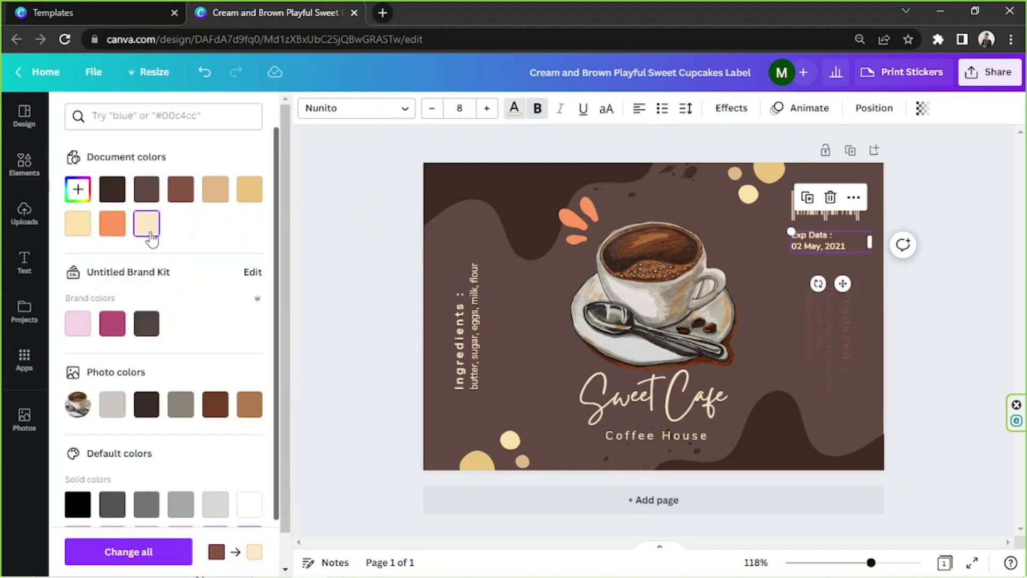
pyautogui.click(801, 330)
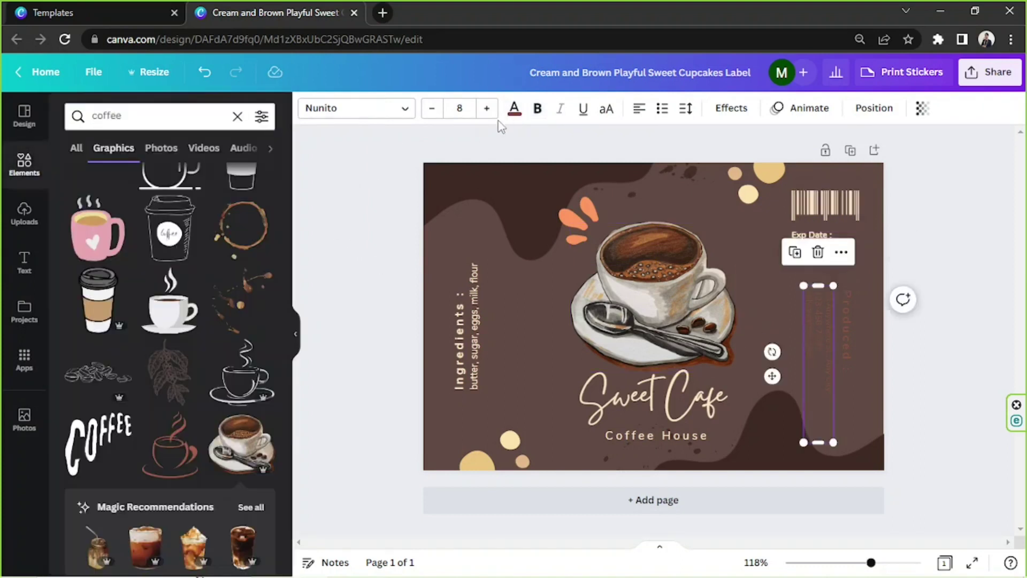
pyautogui.click(514, 109)
pyautogui.click(147, 229)
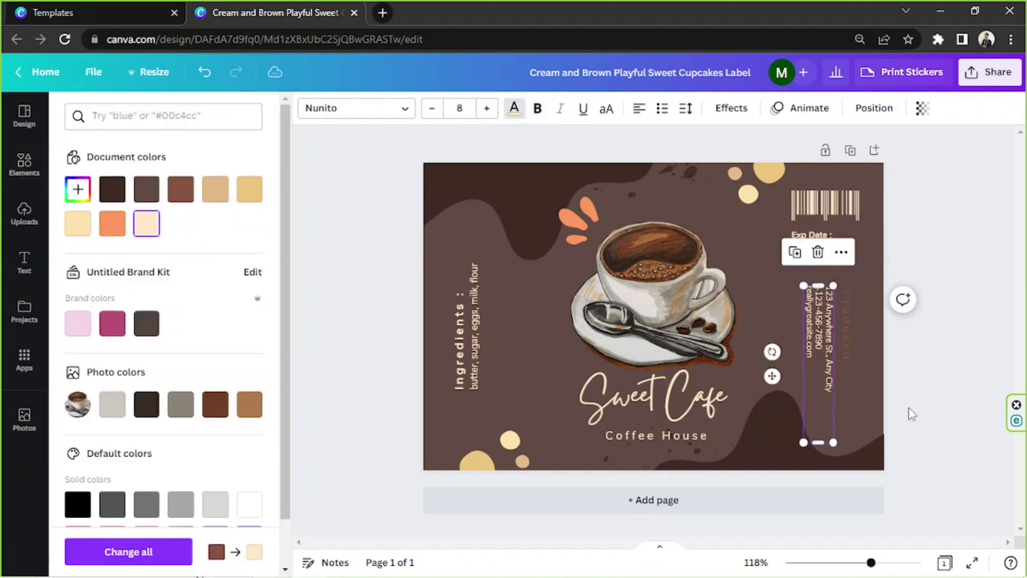
pyautogui.click(848, 356)
pyautogui.click(143, 222)
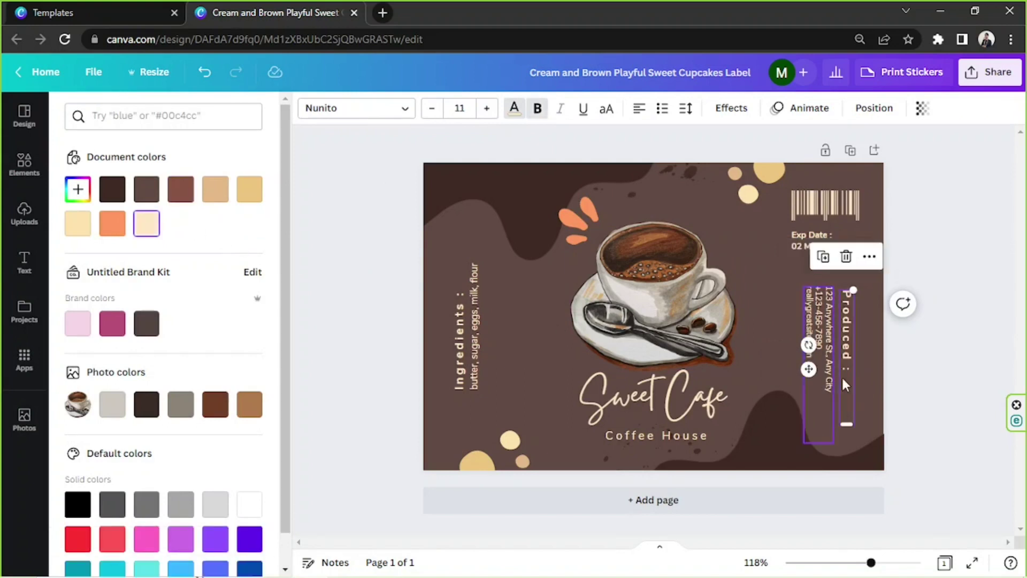
pyautogui.click(966, 392)
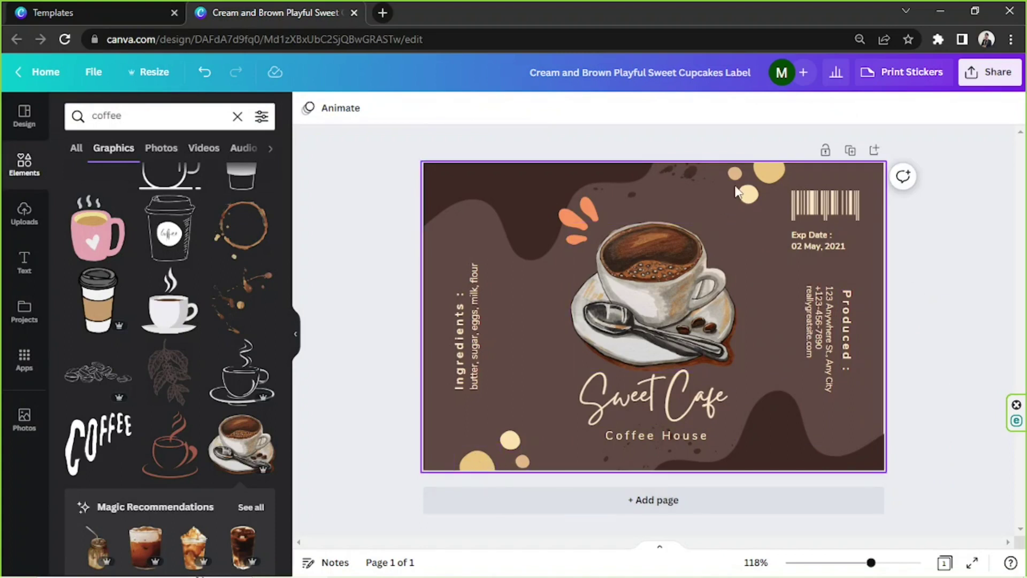
# Shrink the orange leaf splash, tuck it against the cup's upper-left rim, and make it white
pyautogui.click(575, 225)
pyautogui.click(583, 211)
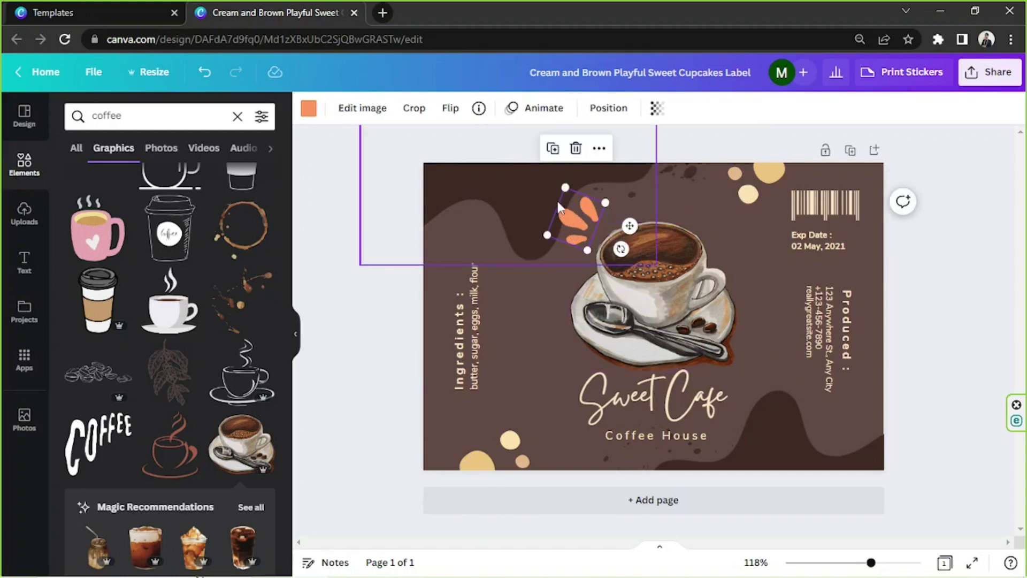
pyautogui.moveTo(560, 185); pyautogui.dragTo(570, 202)
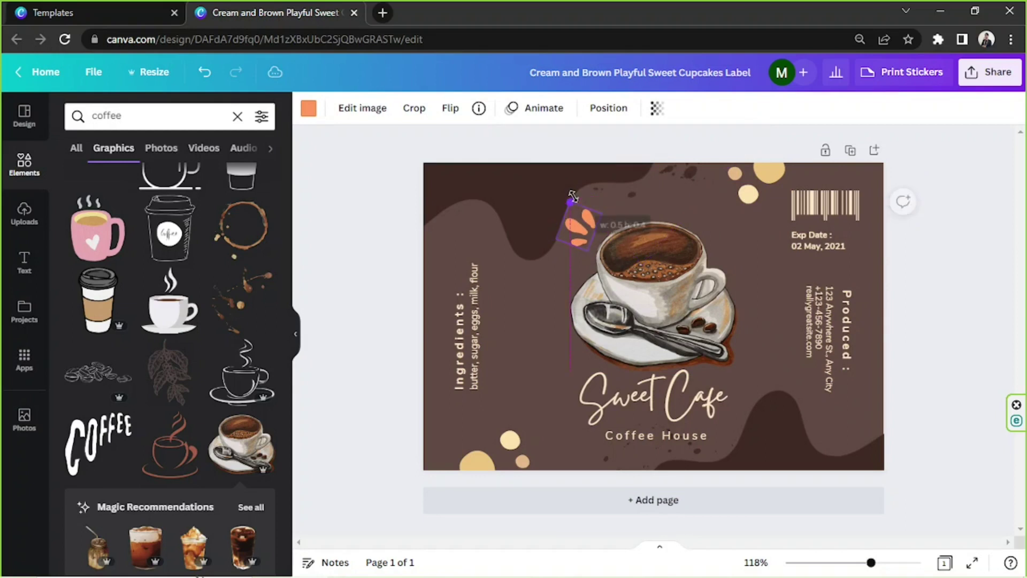
pyautogui.moveTo(627, 231); pyautogui.dragTo(635, 234)
pyautogui.click(308, 110)
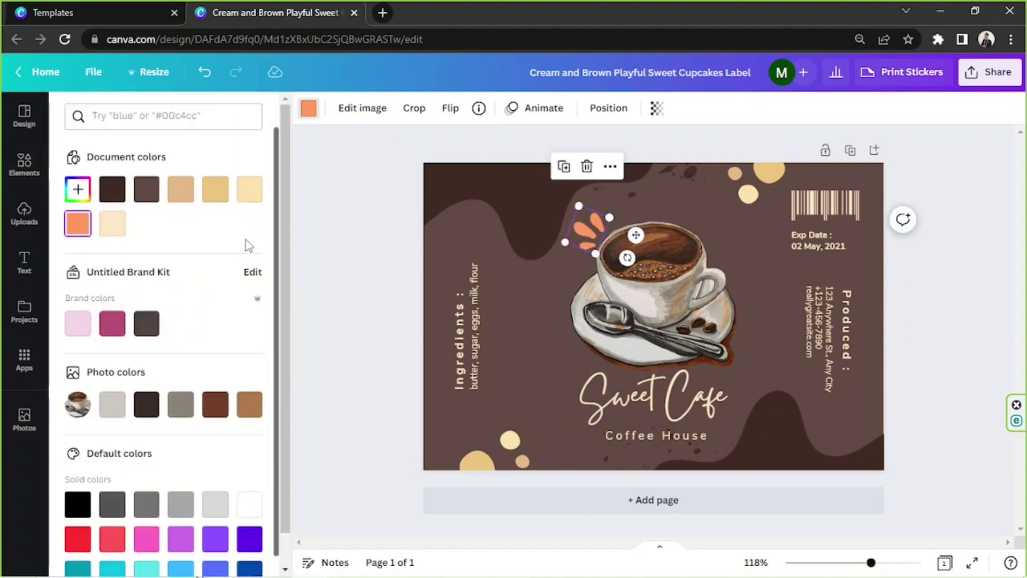
pyautogui.click(244, 508)
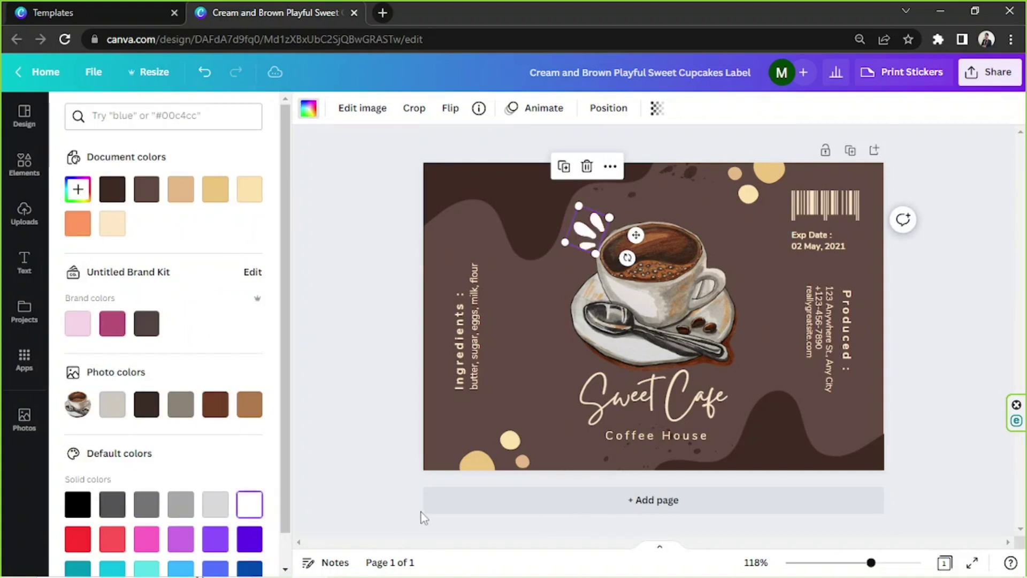
pyautogui.press('Escape')
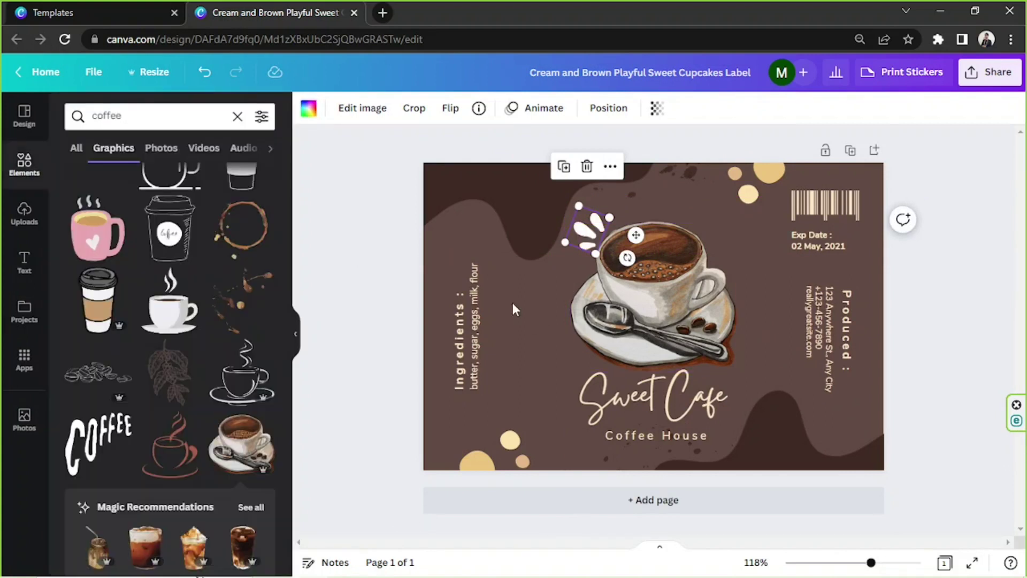
pyautogui.click(511, 300)
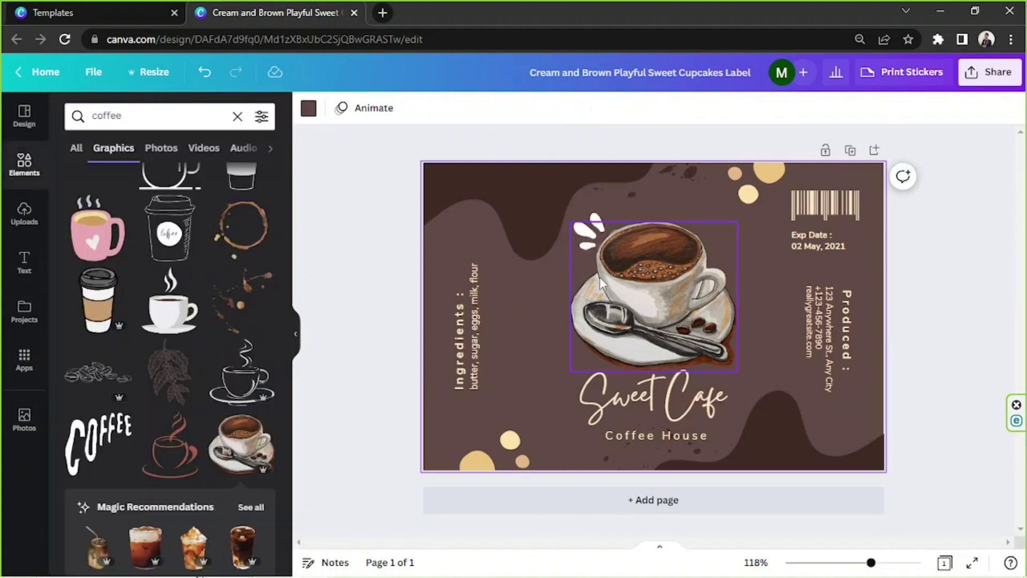
# Place a copy of the white splash beside the spoon, rotated to 115° against the cup's right side
pyautogui.click(588, 225)
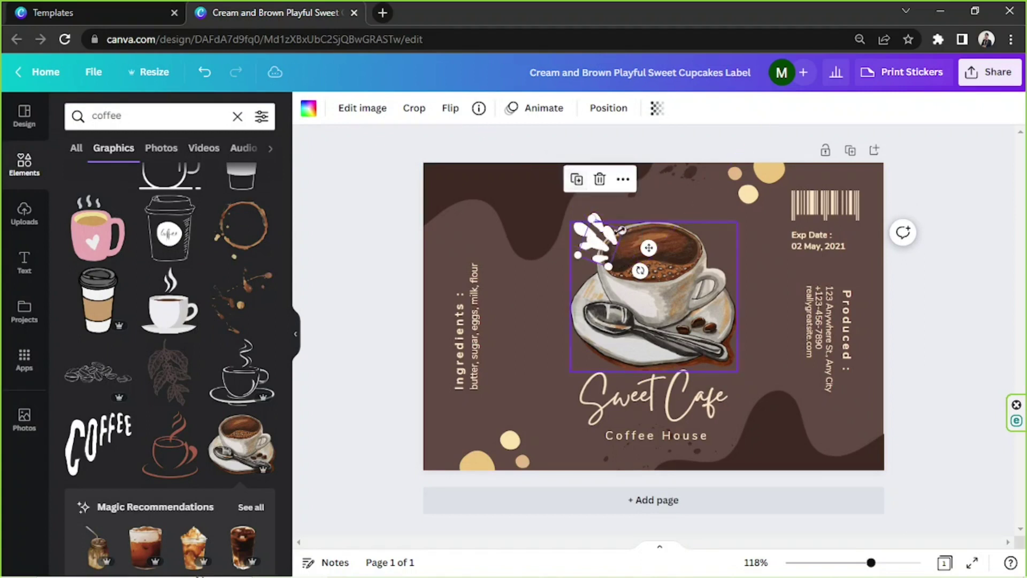
pyautogui.moveTo(644, 247); pyautogui.dragTo(769, 349)
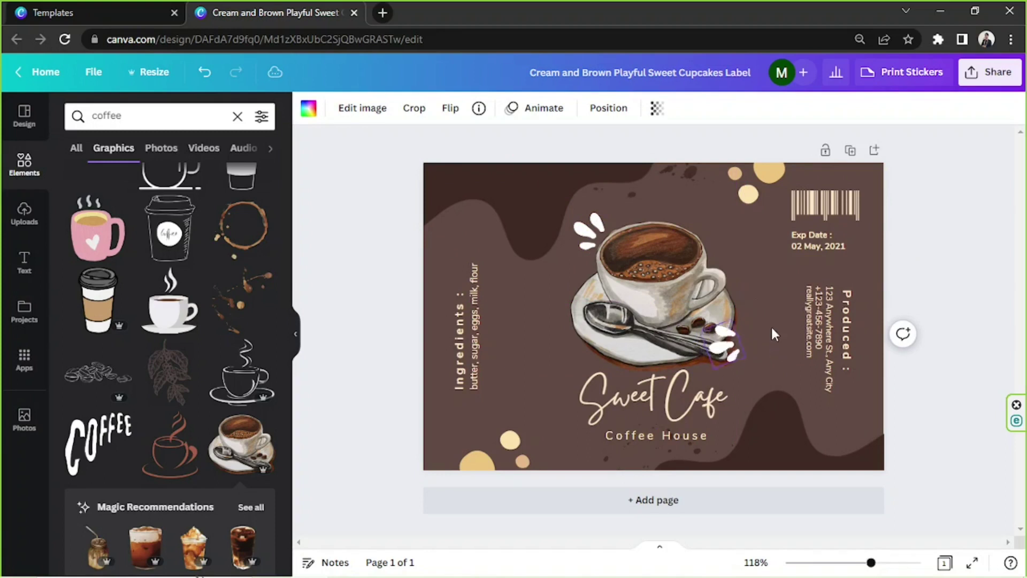
pyautogui.moveTo(903, 333); pyautogui.dragTo(620, 284)
pyautogui.moveTo(671, 335); pyautogui.dragTo(701, 324)
pyautogui.moveTo(756, 356)
pyautogui.mouseDown()
pyautogui.moveTo(749, 338)
pyautogui.moveTo(711, 316)
pyautogui.moveTo(752, 339)
pyautogui.mouseUp()
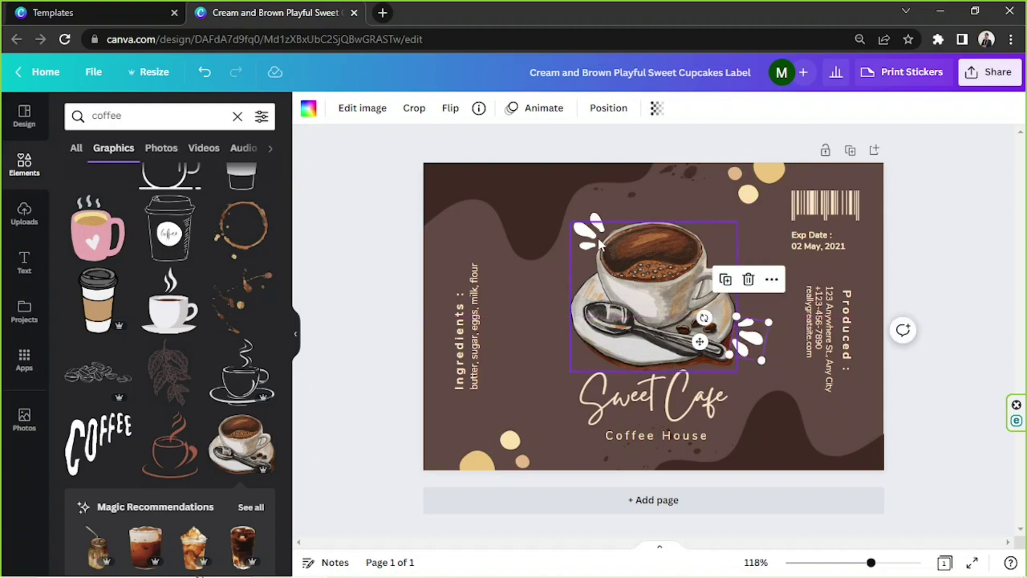
pyautogui.click(942, 321)
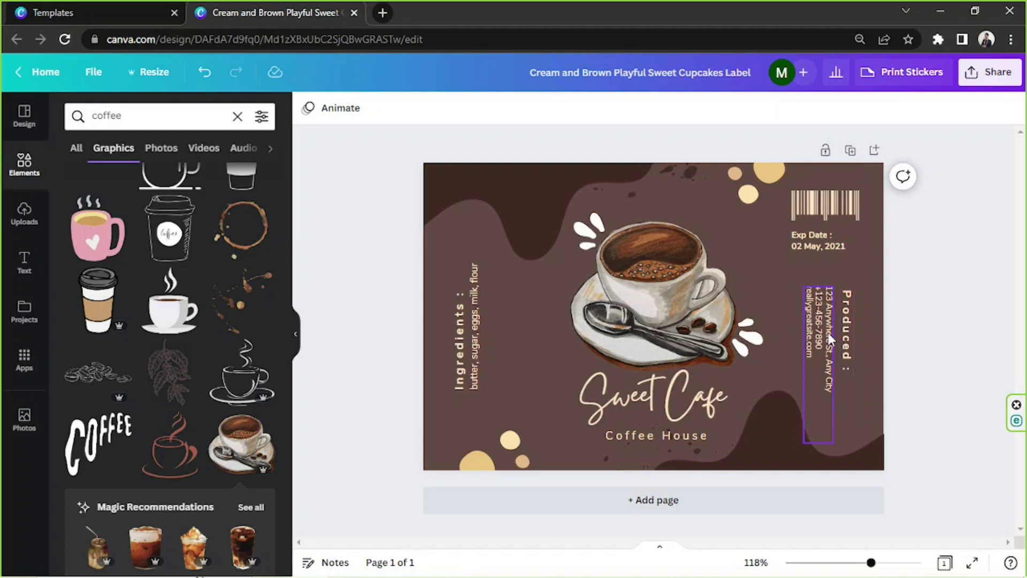
# Rename the Ingredients heading to 'Instructions' and replace the list with 'Just pour hot water unto instant coffee.'
pyautogui.click(460, 362)
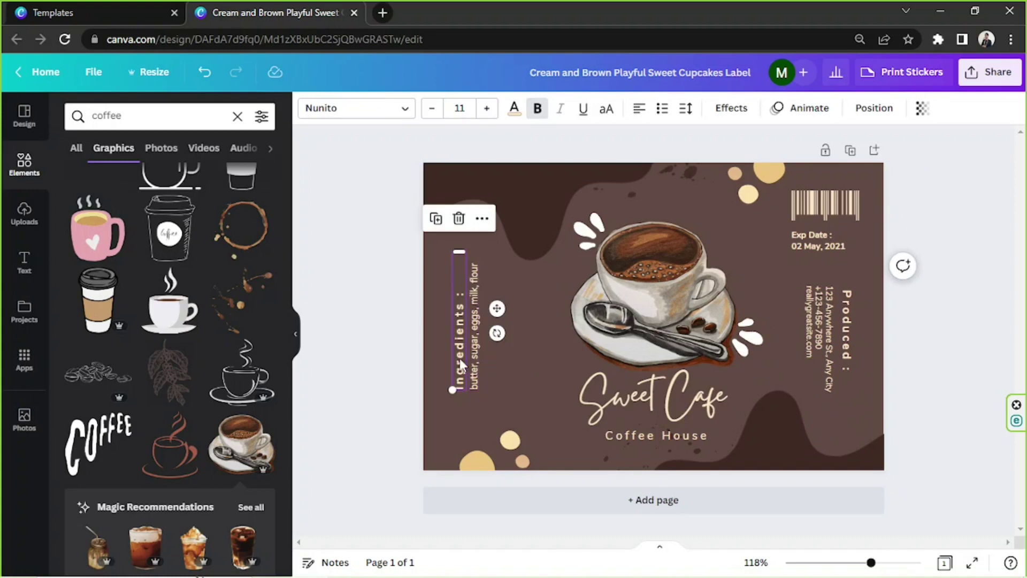
pyautogui.doubleClick(460, 358)
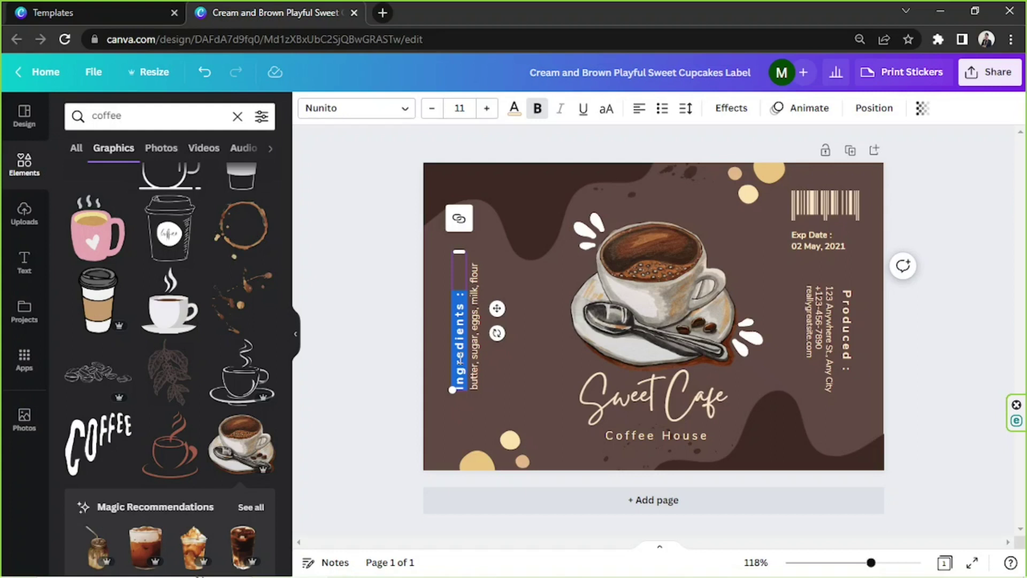
pyautogui.write('Instructions')
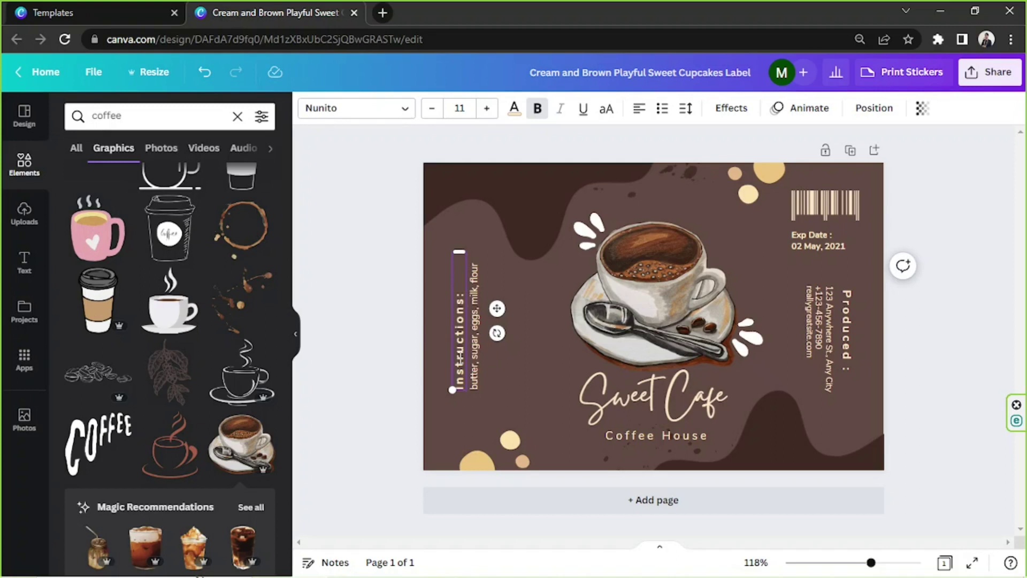
pyautogui.doubleClick(476, 369)
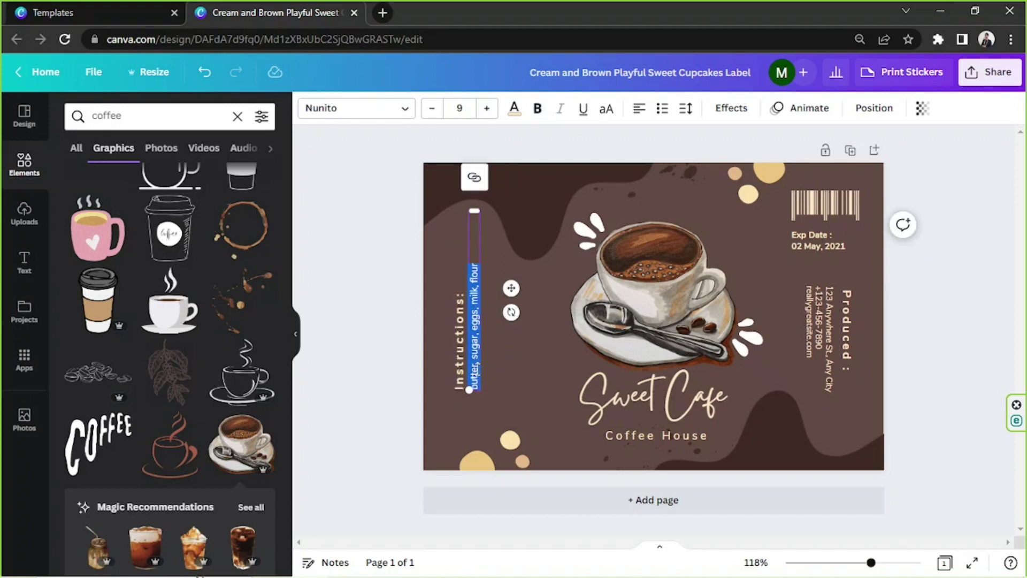
pyautogui.write('Pour instant coffe')
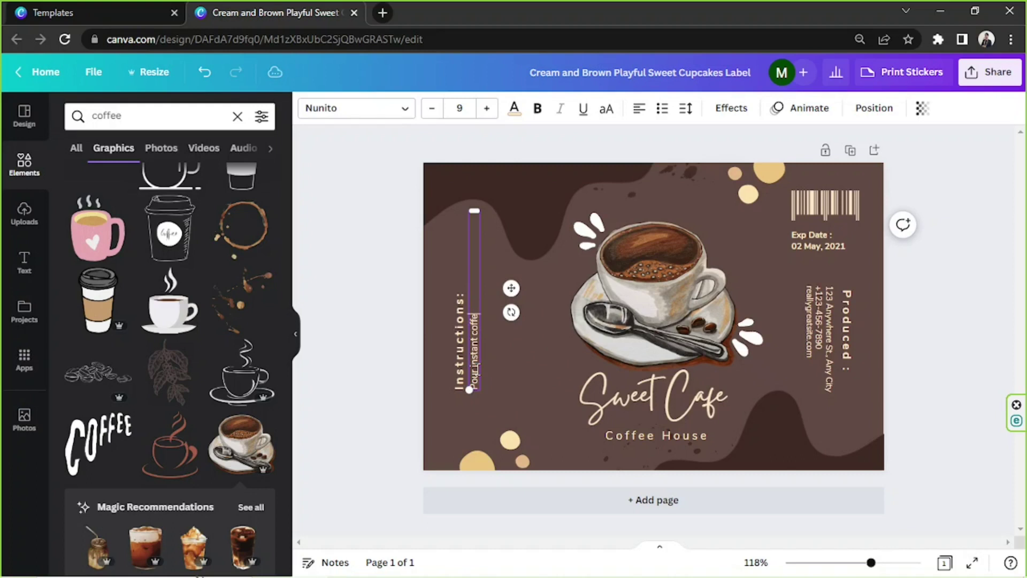
pyautogui.hotkey('ctrl', 'a')
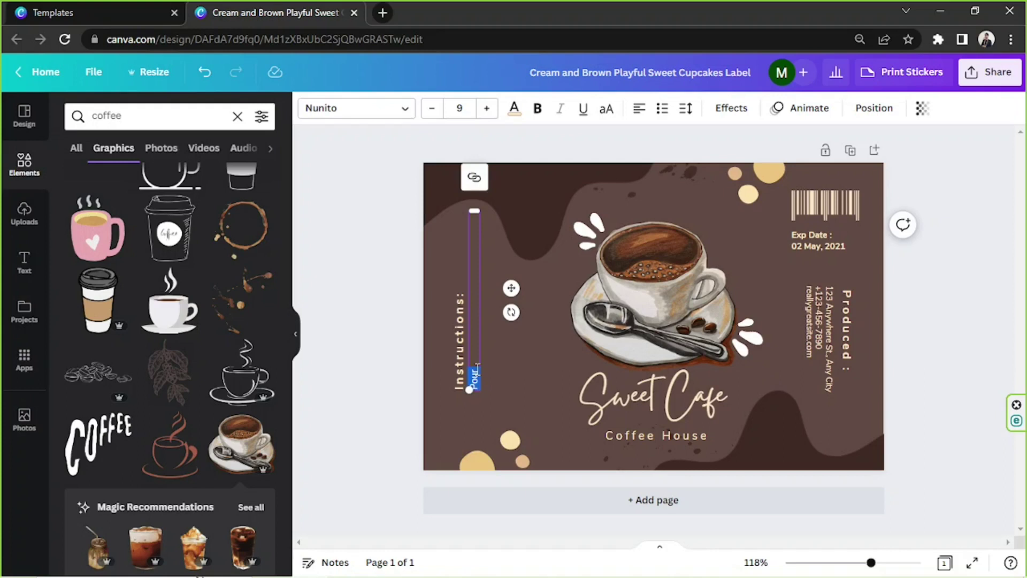
pyautogui.write('Just p')
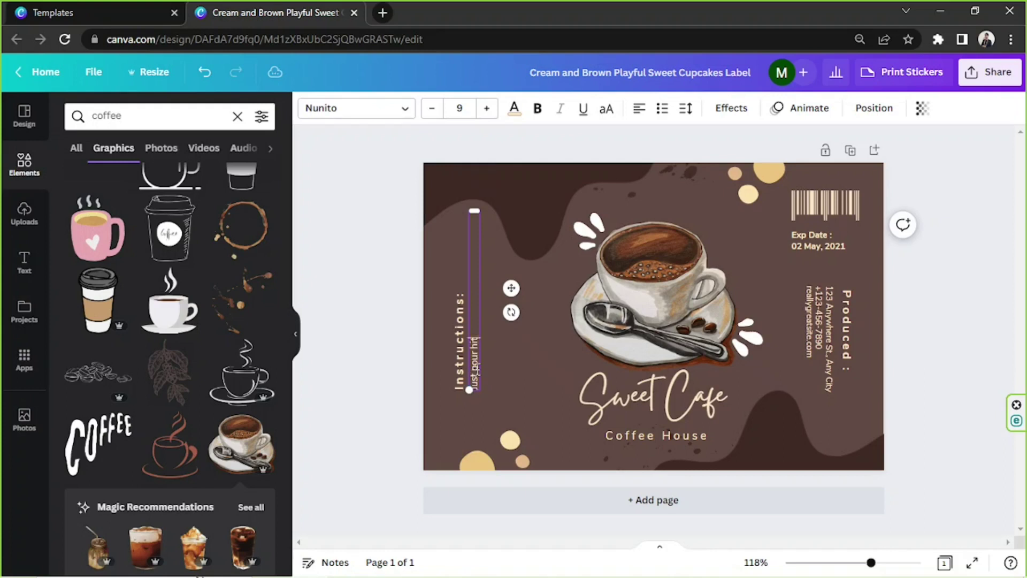
pyautogui.write('our hot water unto instant coffee.')
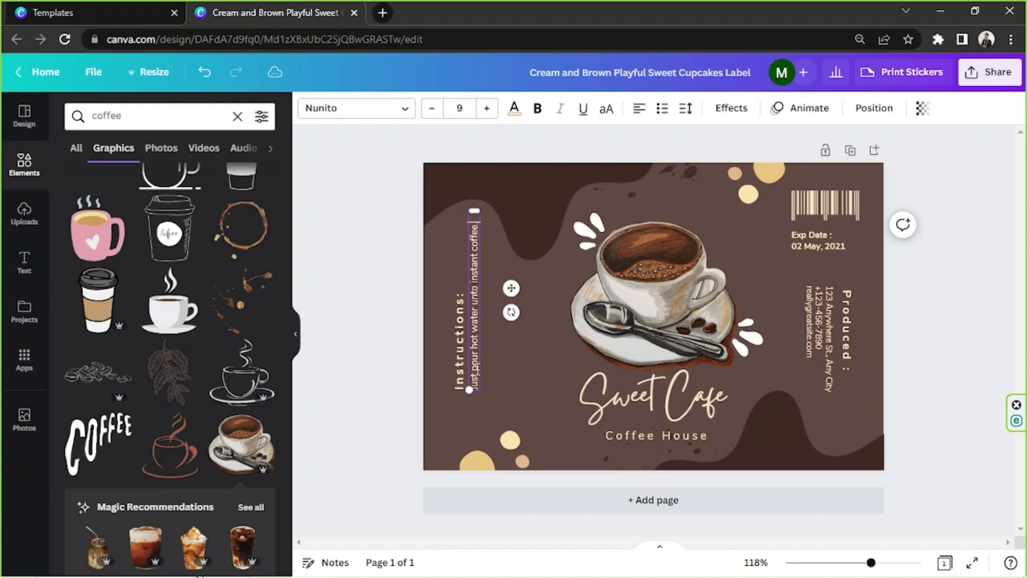
# Edit the Exp Date so the year's last digit becomes 7, reading 02 May, 2027
pyautogui.click(545, 411)
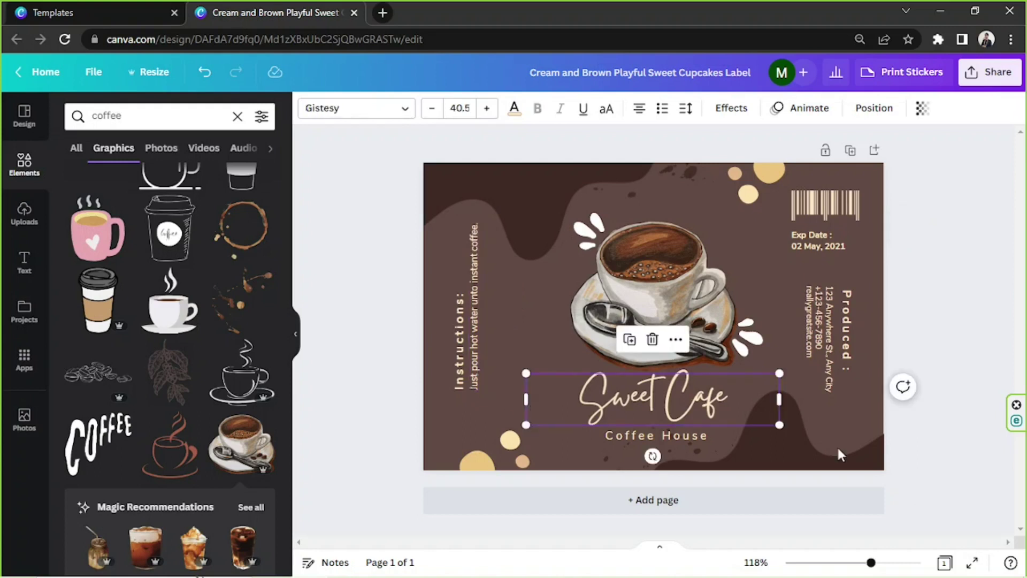
pyautogui.click(816, 345)
pyautogui.click(926, 275)
pyautogui.doubleClick(845, 247)
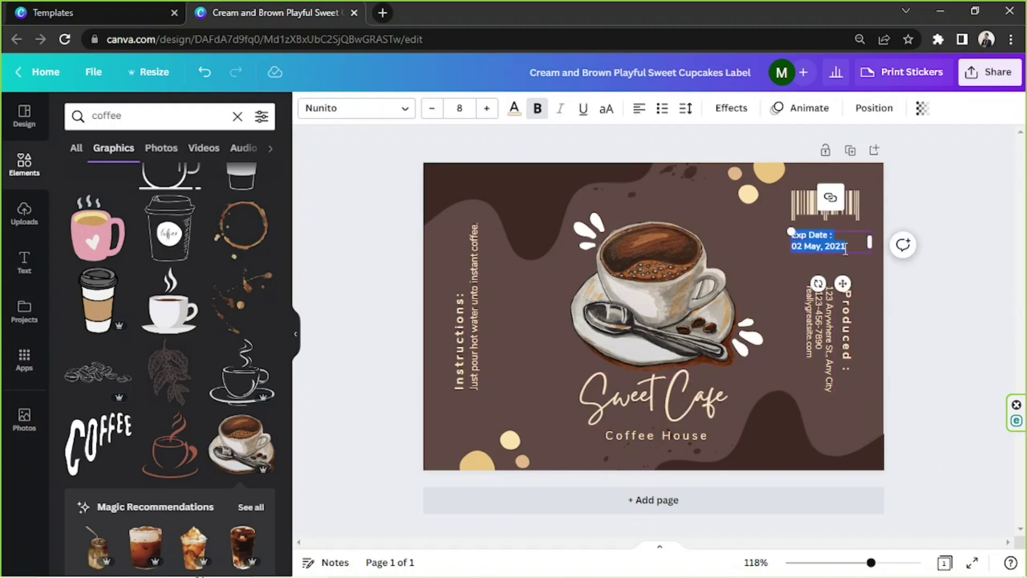
pyautogui.click(852, 244)
pyautogui.write('7')
pyautogui.click(909, 298)
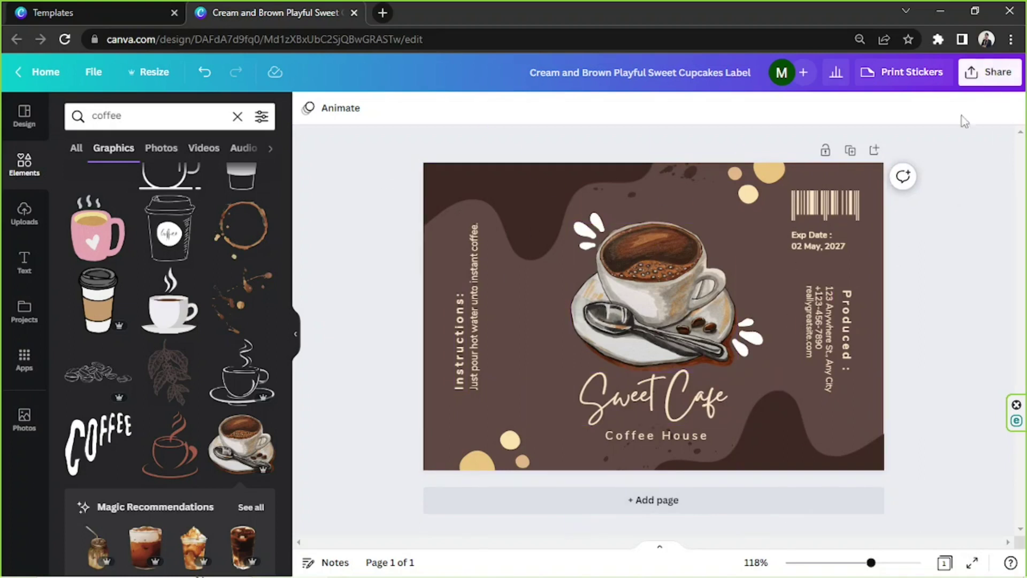
# Download the coffee label from the Share menu as a PDF Print file
pyautogui.click(1007, 84)
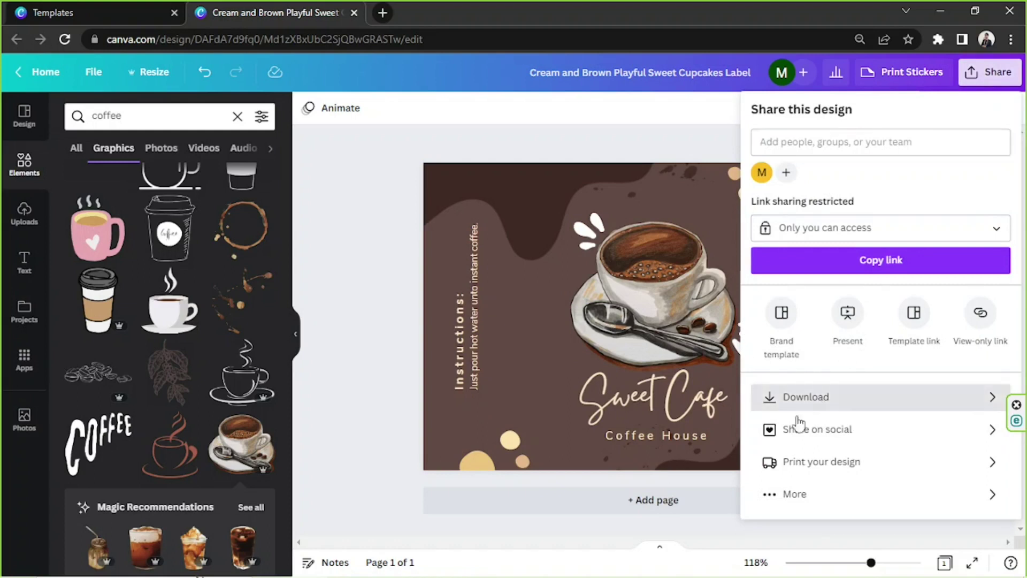
pyautogui.click(770, 402)
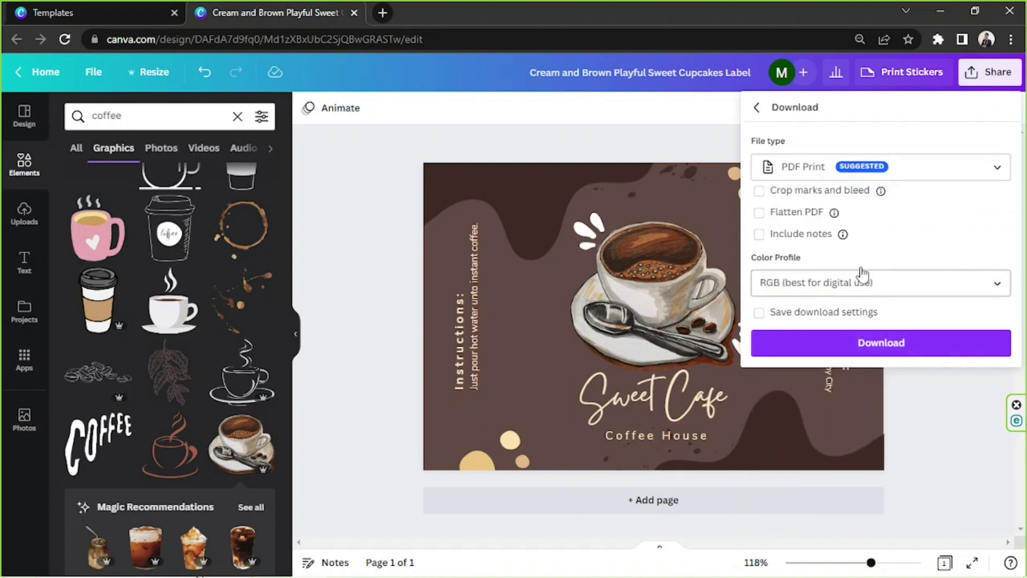
pyautogui.click(858, 173)
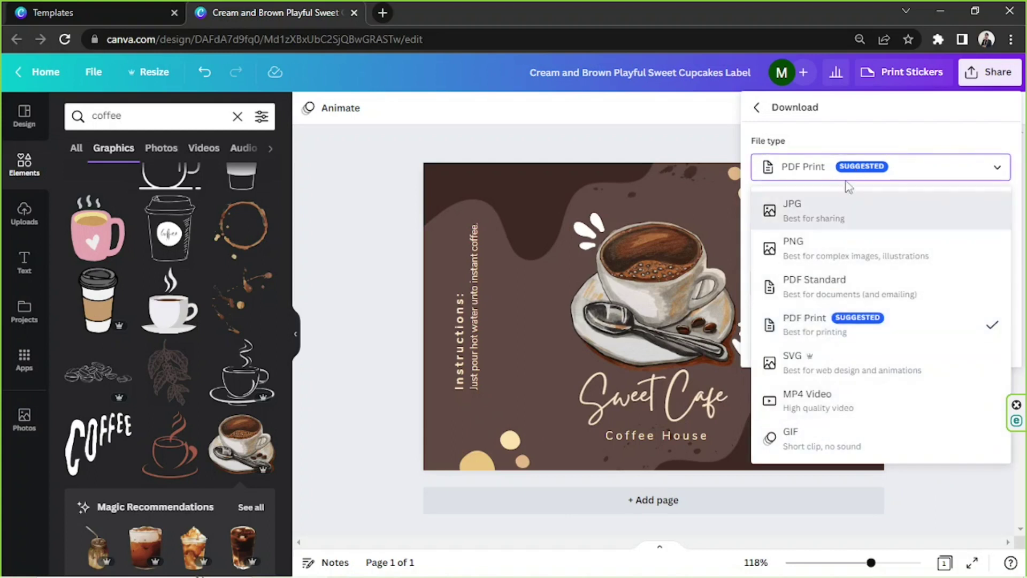
pyautogui.click(903, 178)
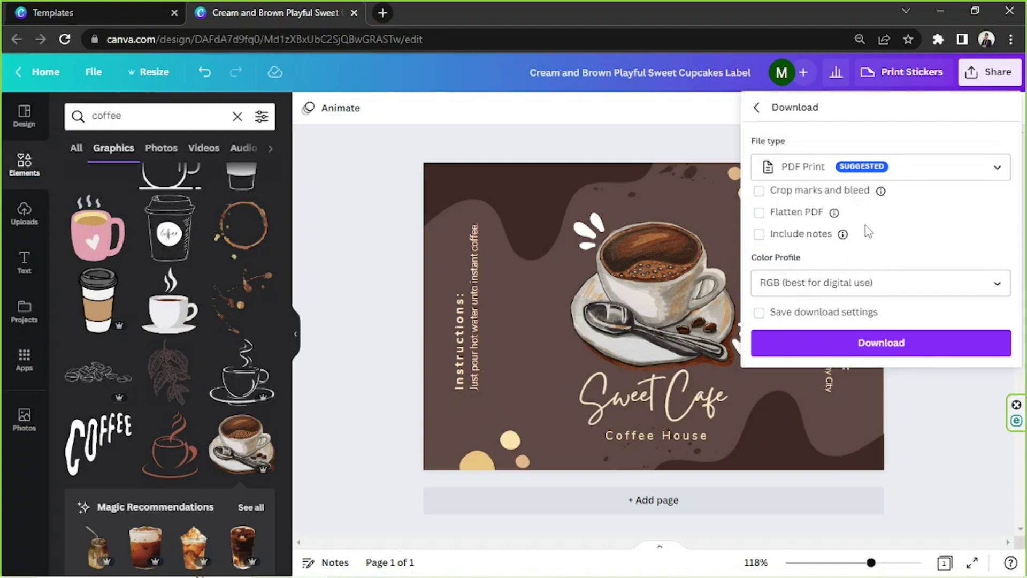
pyautogui.click(901, 345)
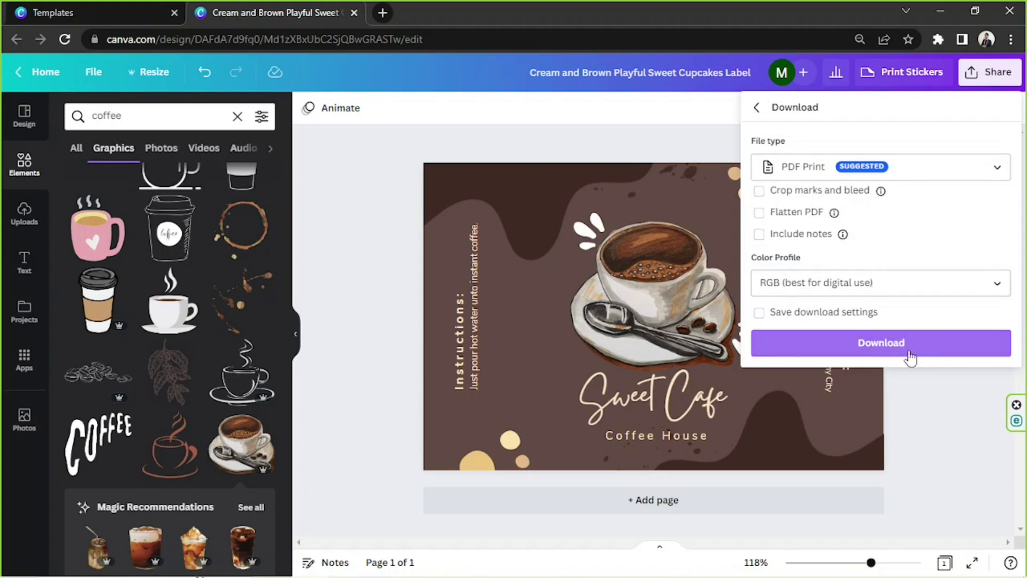